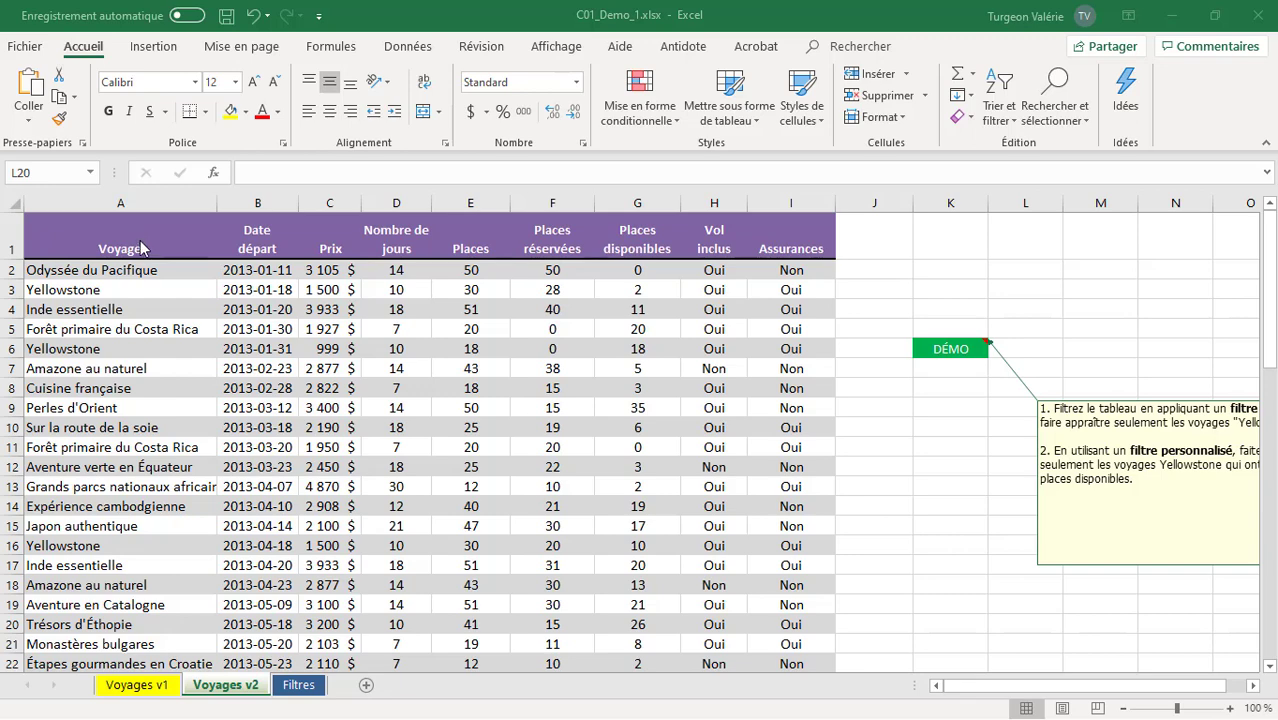
Step: Convert the trips data range A1:I63 on the Voyages v2 sheet into a table with headers
{"action": "left_click", "coordinate": [140, 240]}
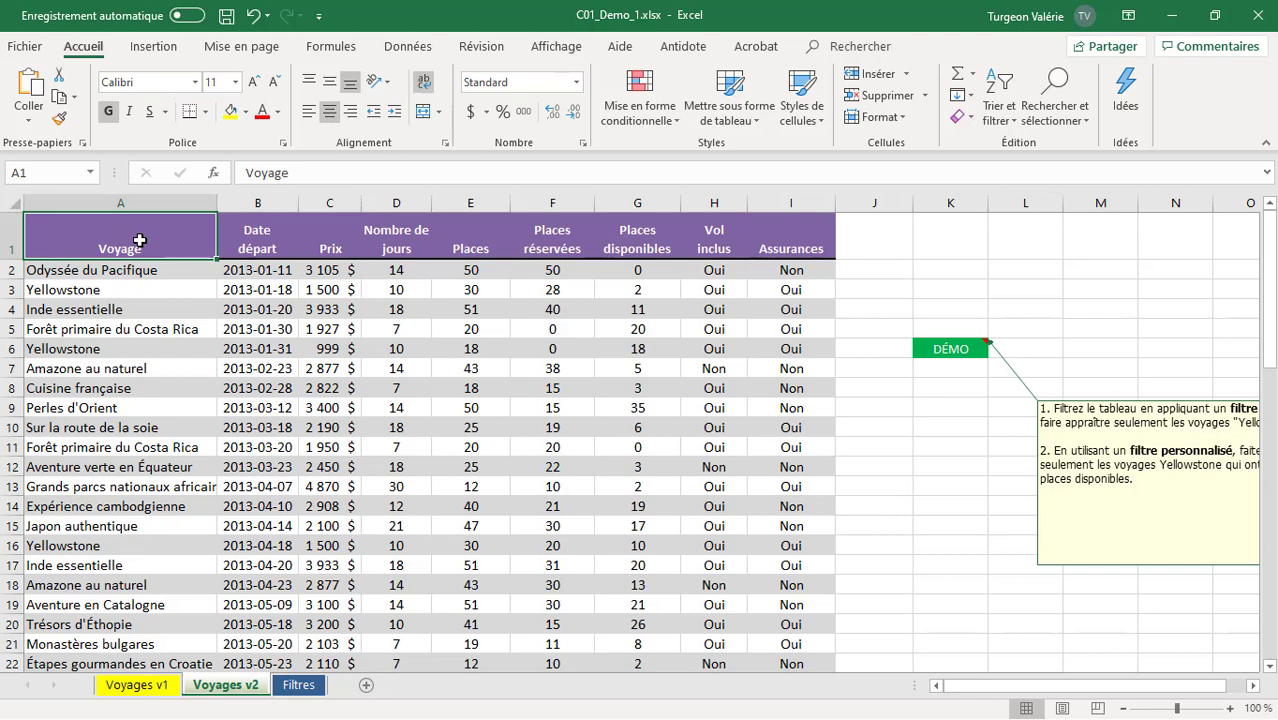
{"action": "key", "text": "ctrl+shift+Down"}
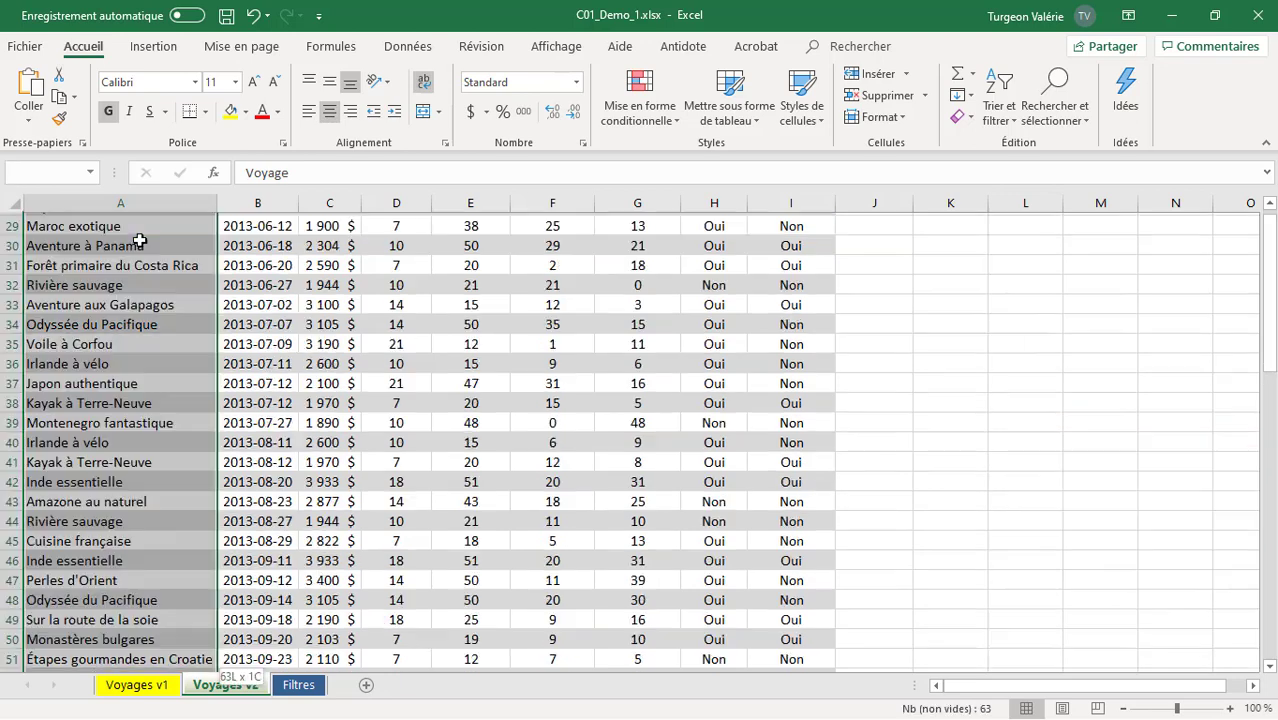
{"action": "key", "text": "ctrl+shift+Right"}
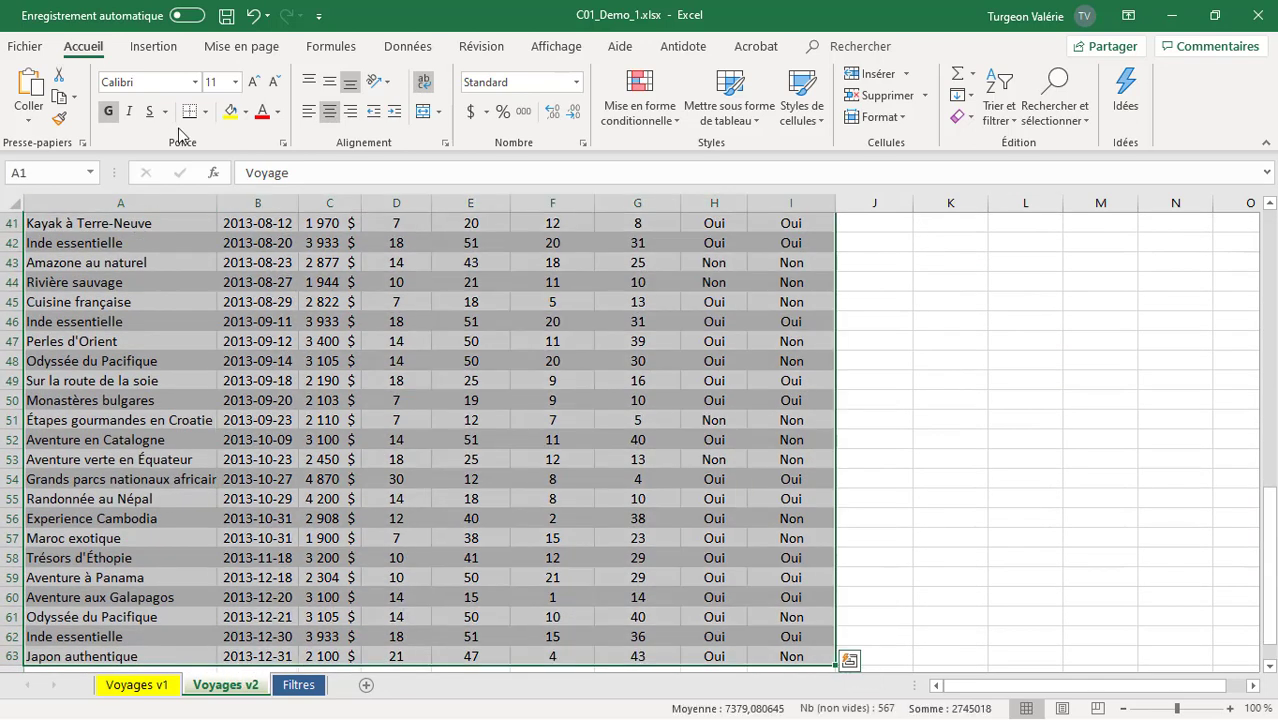
{"action": "left_click", "coordinate": [154, 48]}
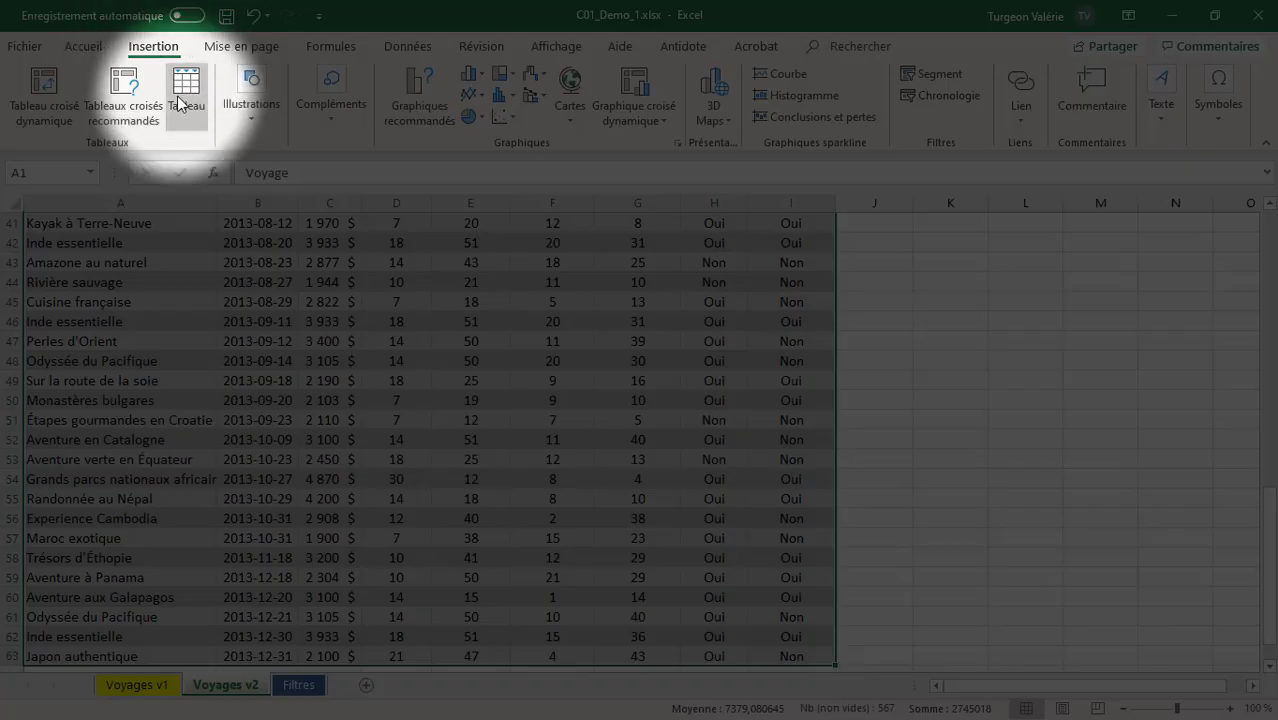
{"action": "left_click", "coordinate": [178, 104]}
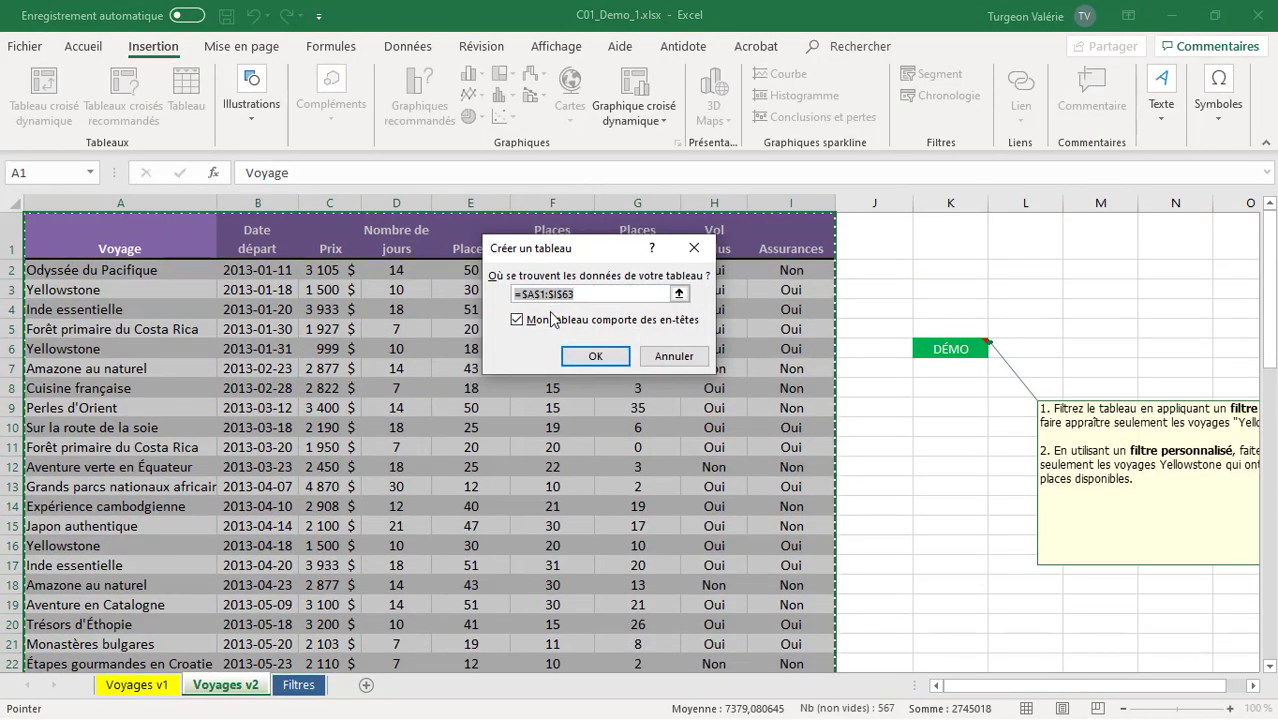
{"action": "left_click", "coordinate": [587, 358]}
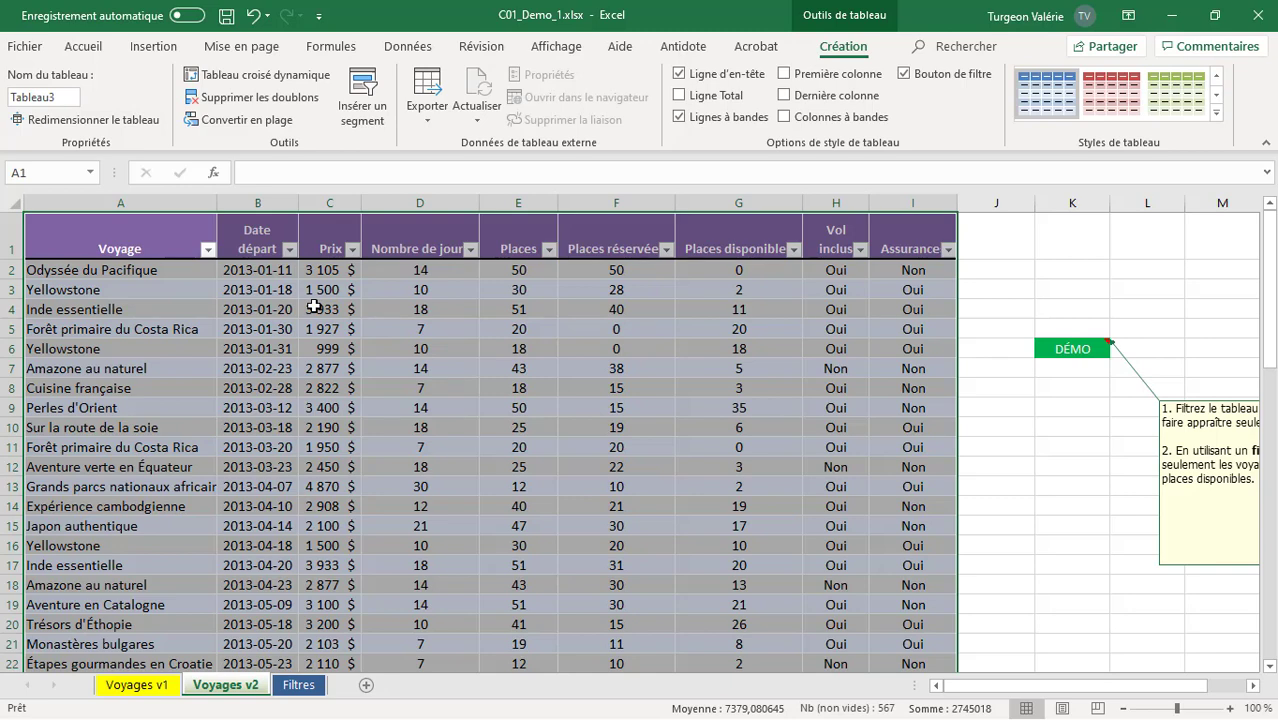
Step: Sort the table by the Voyage column from A to Z and check the order down to the last row
{"action": "left_click", "coordinate": [146, 273]}
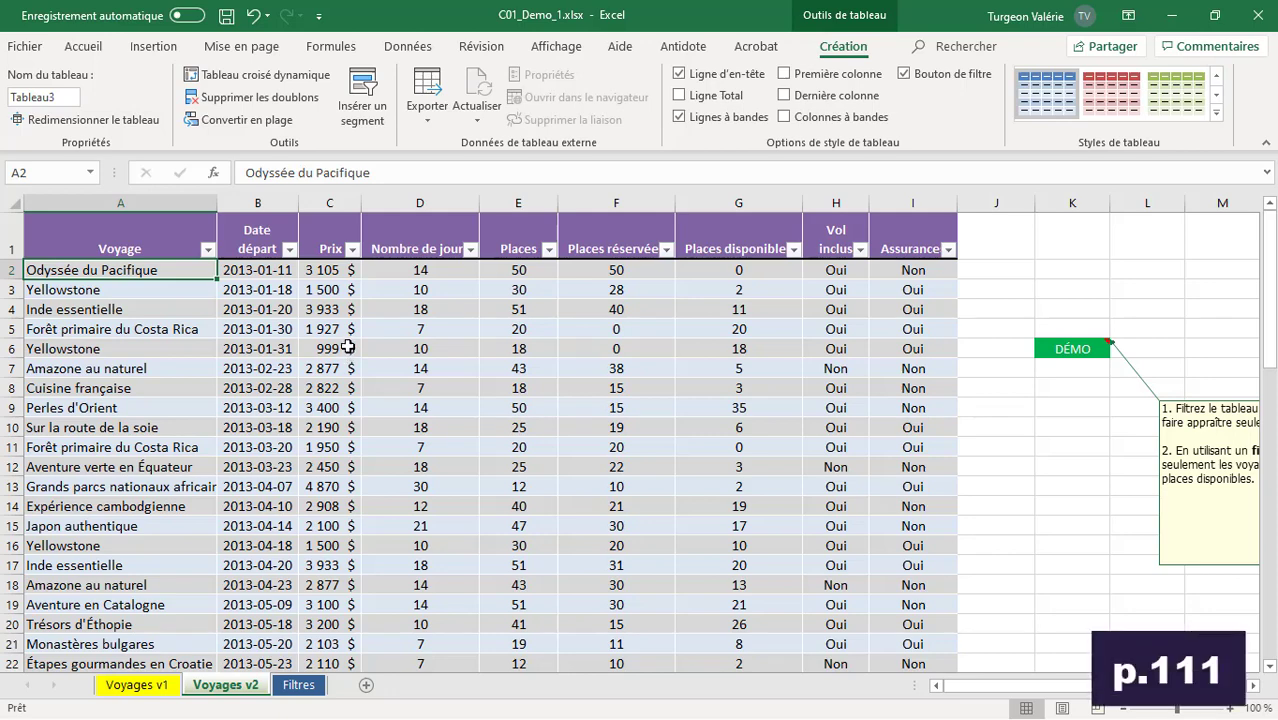
{"action": "left_click", "coordinate": [404, 50]}
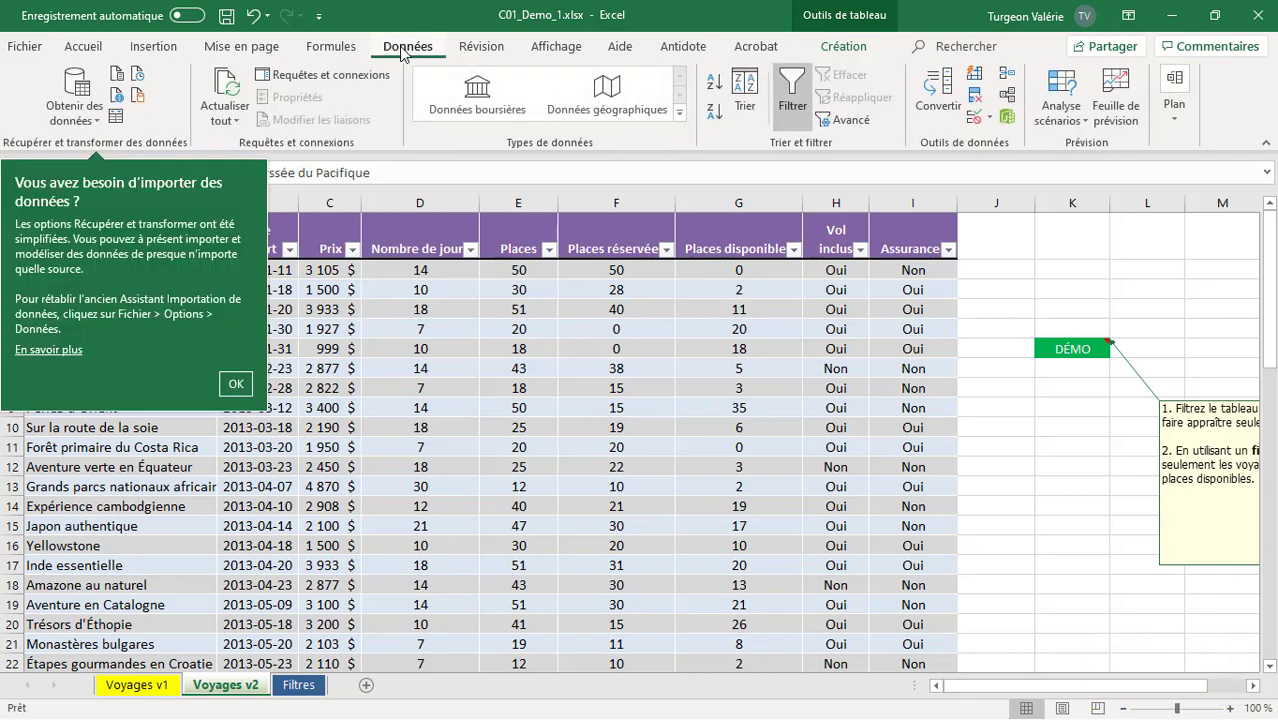
{"action": "left_click", "coordinate": [236, 384]}
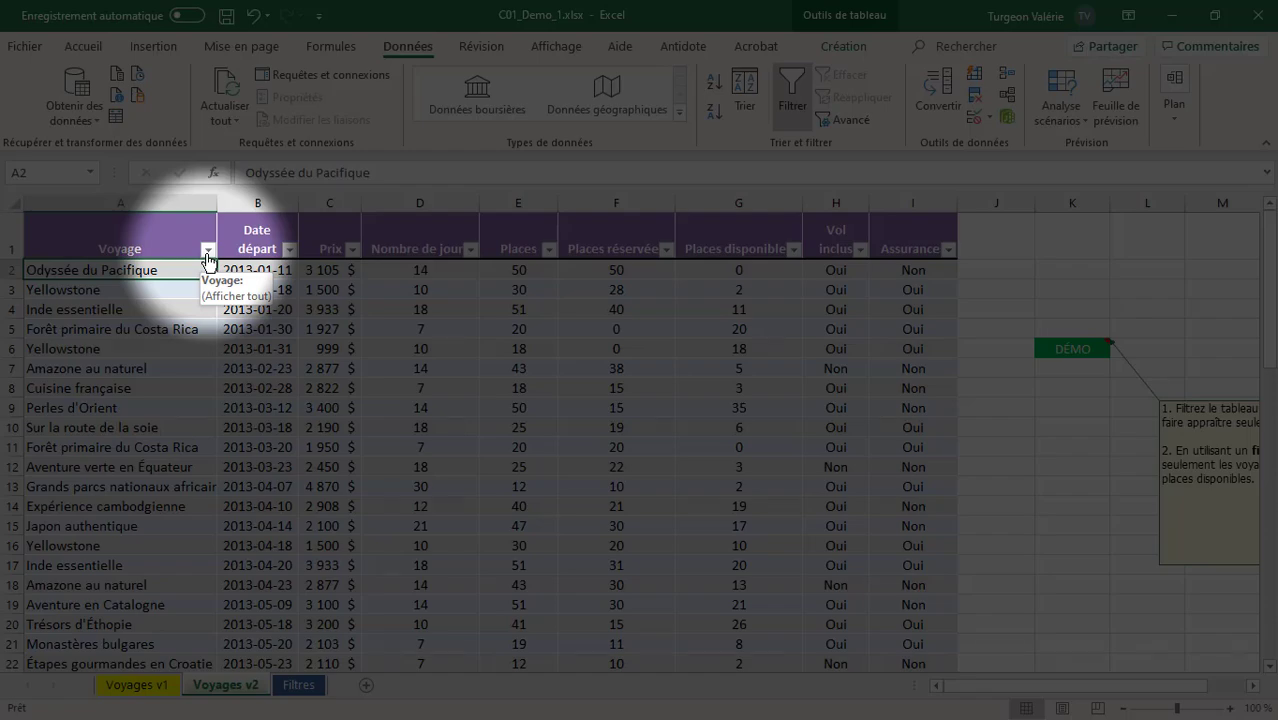
{"action": "left_click", "coordinate": [208, 250]}
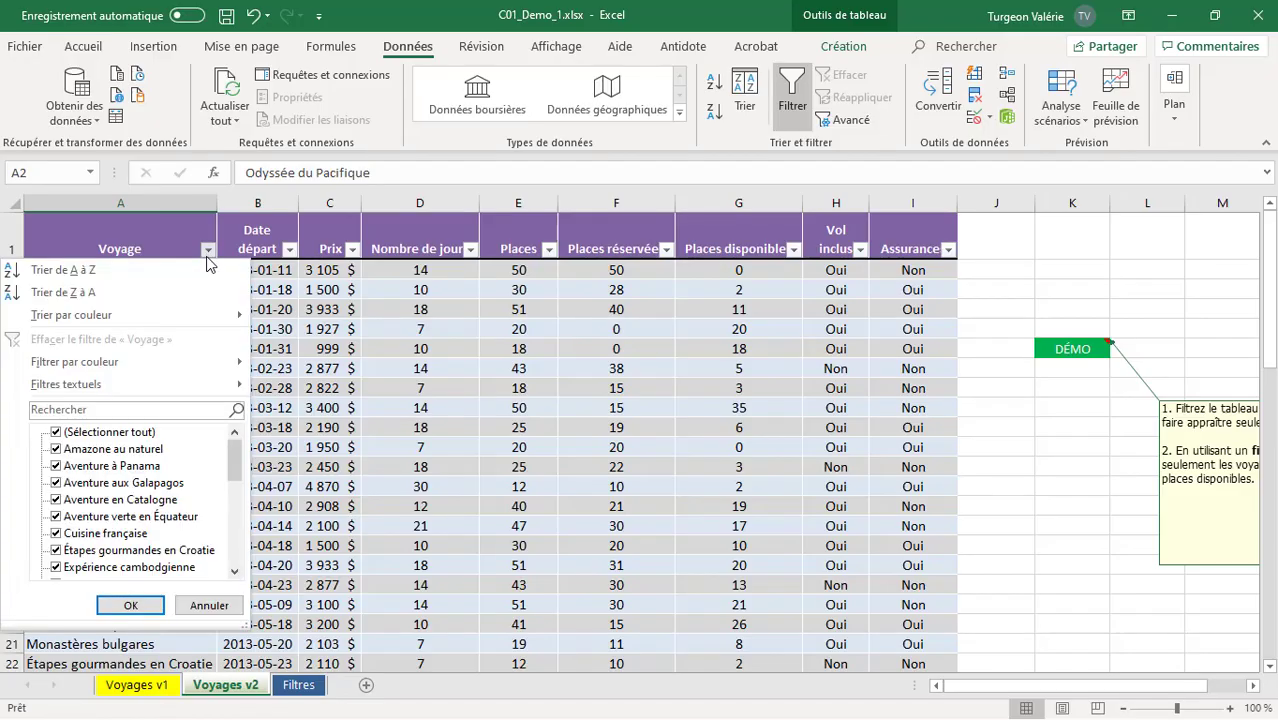
{"action": "left_click", "coordinate": [148, 276]}
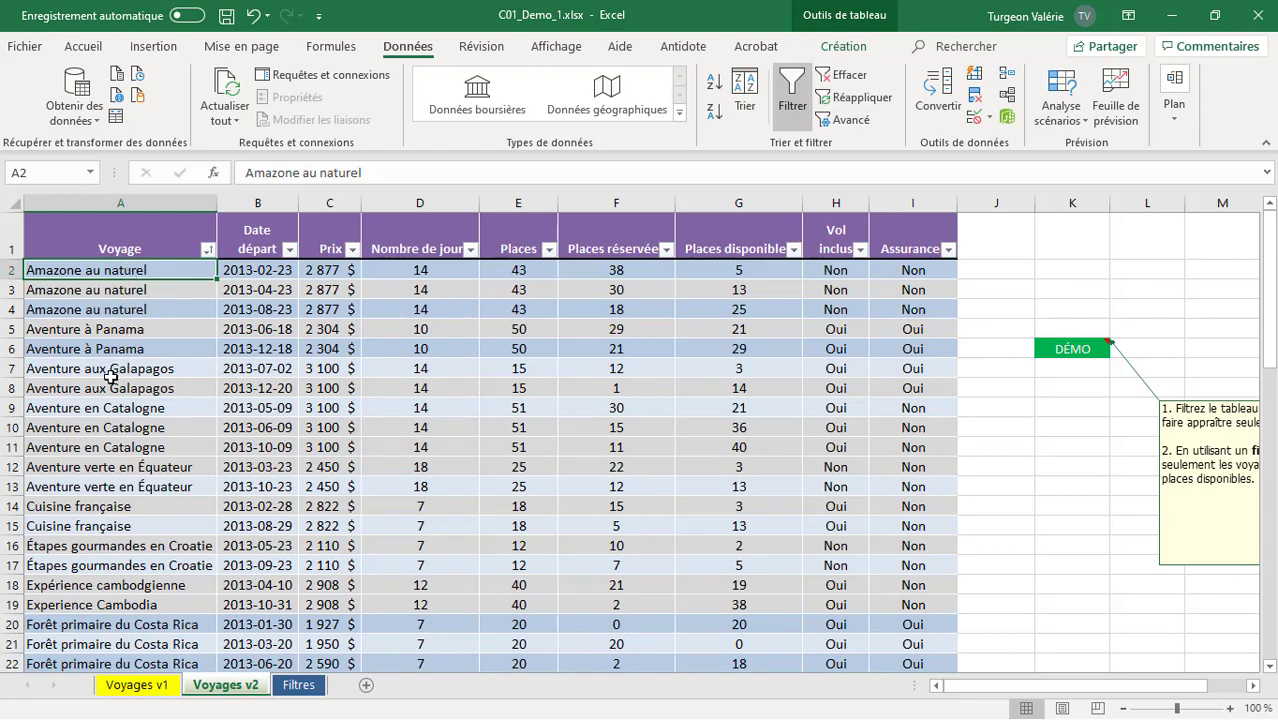
{"action": "scroll", "coordinate": [110, 465], "scroll_direction": "down", "scroll_amount": 9}
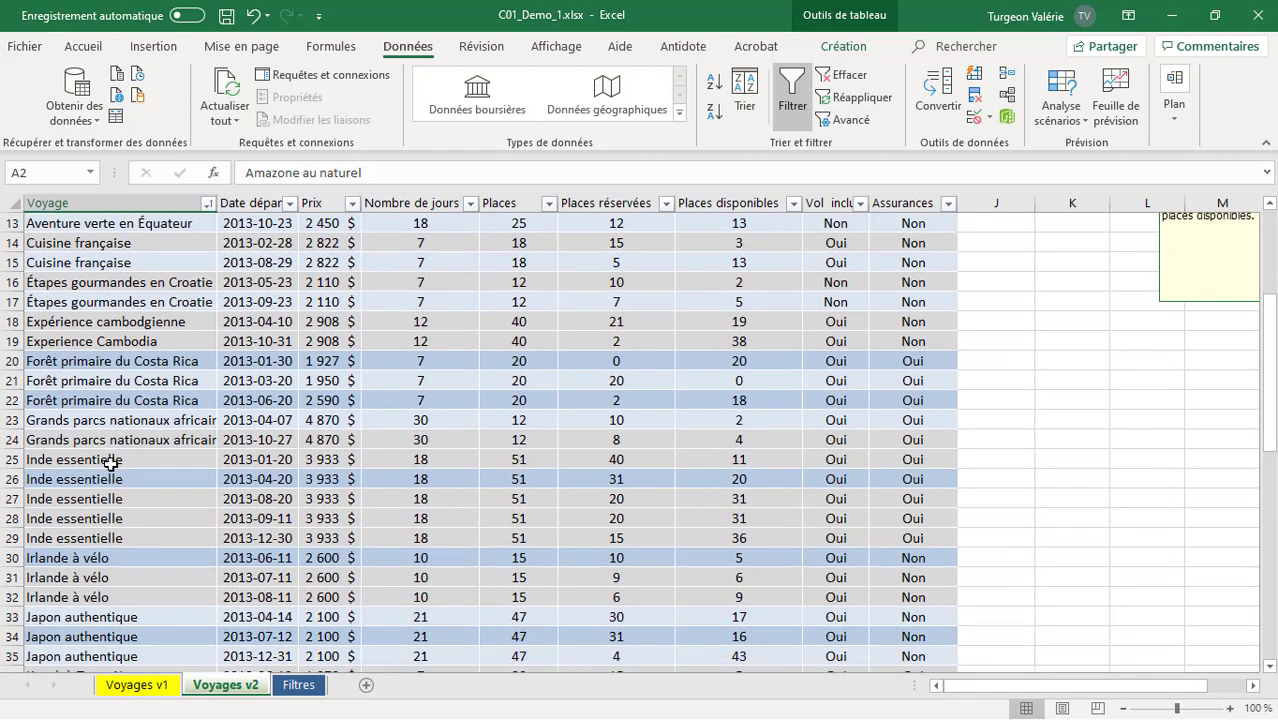
{"action": "scroll", "coordinate": [110, 463], "scroll_direction": "down", "scroll_amount": 7}
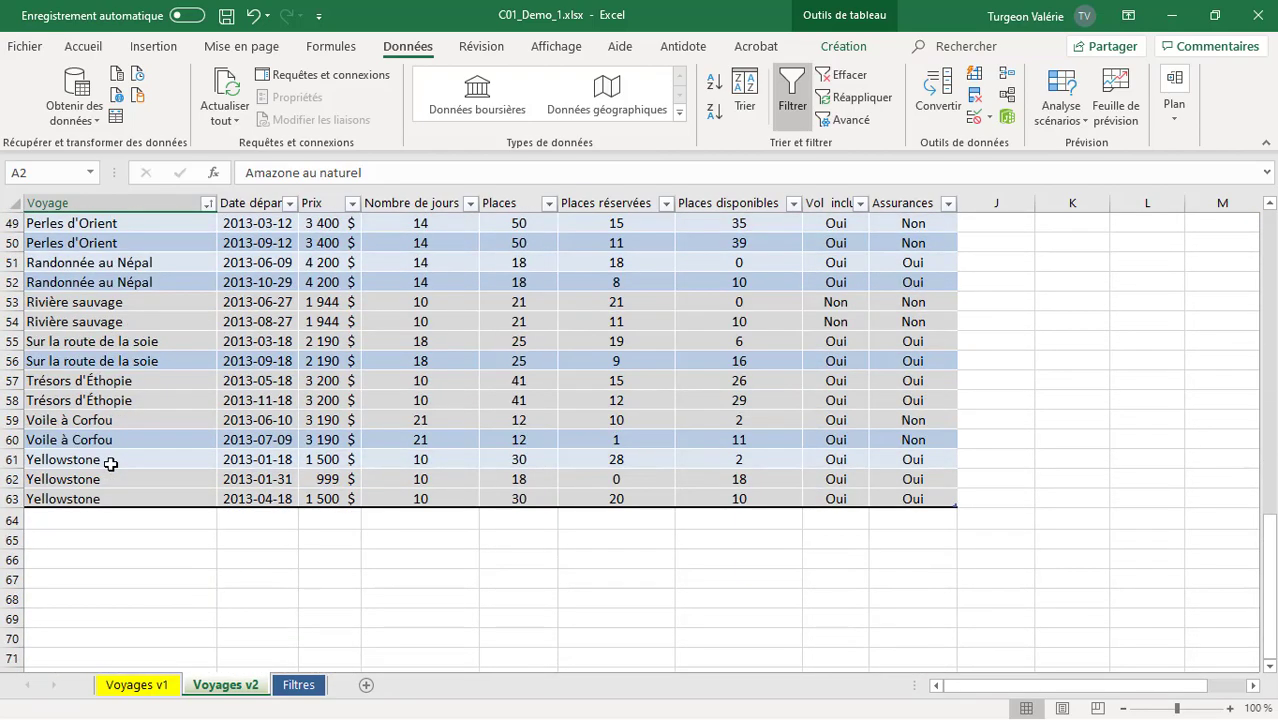
{"action": "scroll", "coordinate": [110, 463], "scroll_direction": "up", "scroll_amount": 3}
{"action": "scroll", "coordinate": [110, 463], "scroll_direction": "up", "scroll_amount": 13}
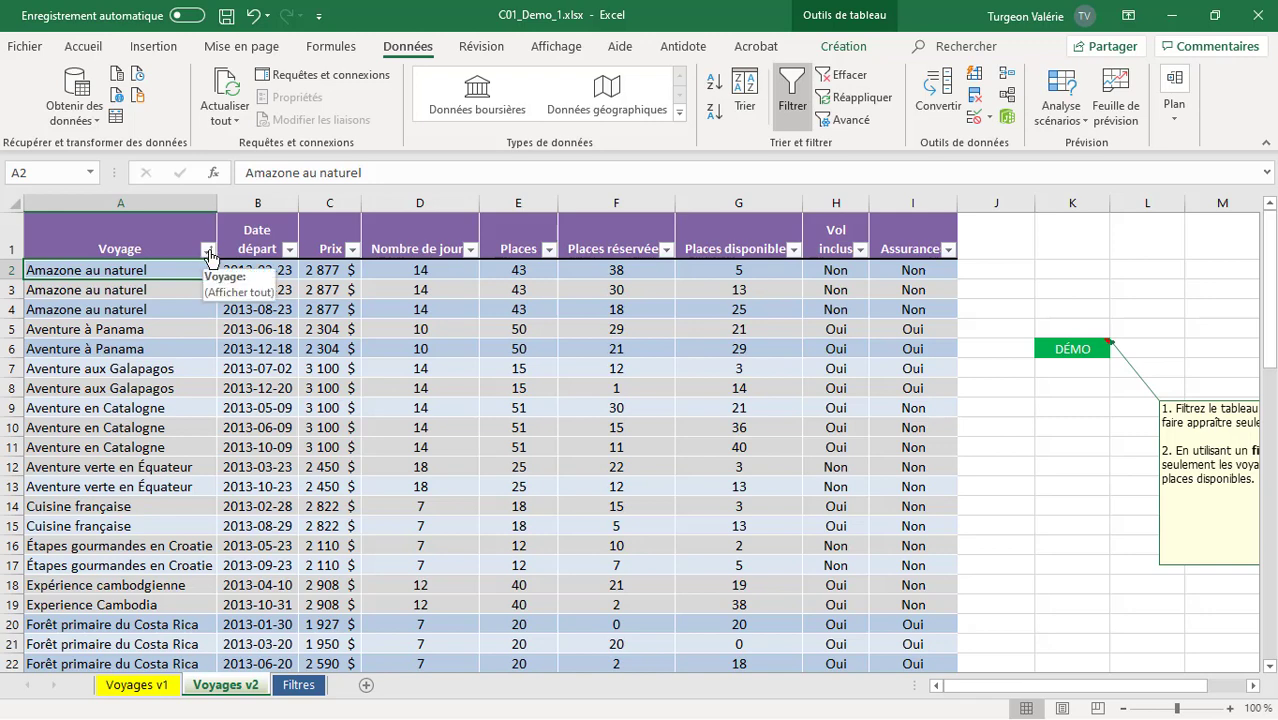
Step: Sort the Voyage column from Z to A, followed by the Nombre de jours column from smallest to largest
{"action": "left_click", "coordinate": [208, 249]}
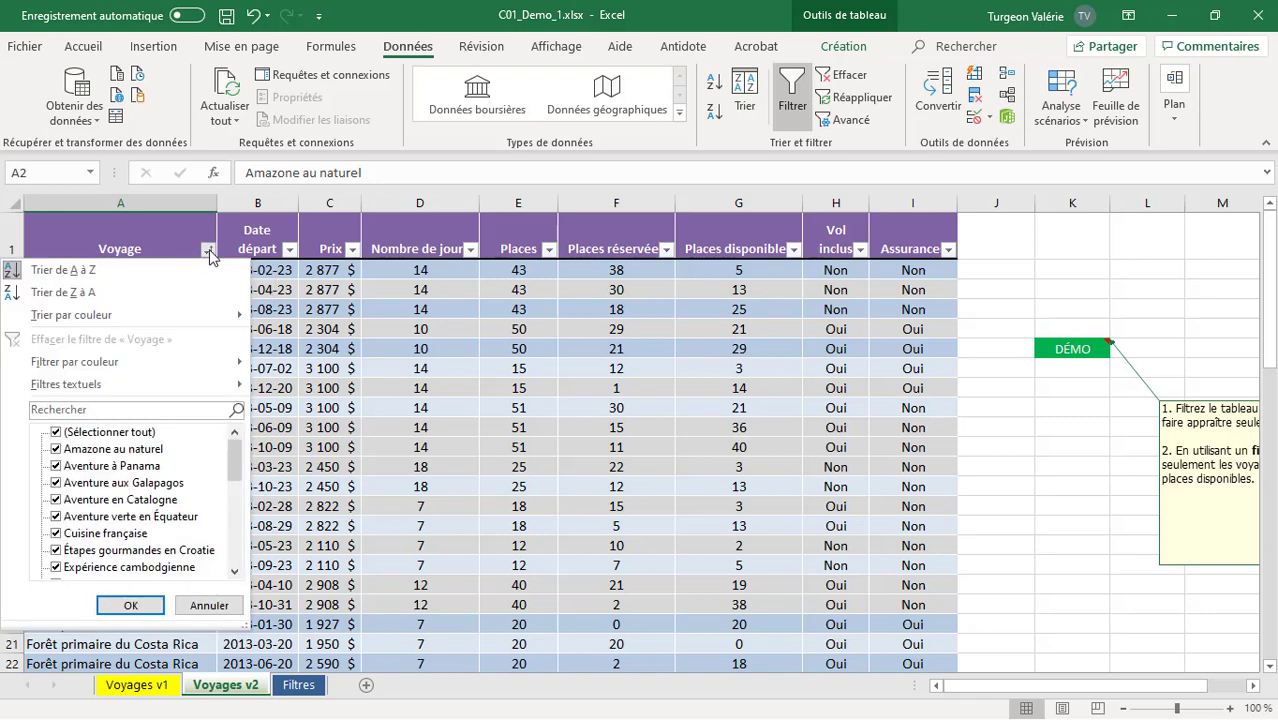
{"action": "left_click", "coordinate": [172, 293]}
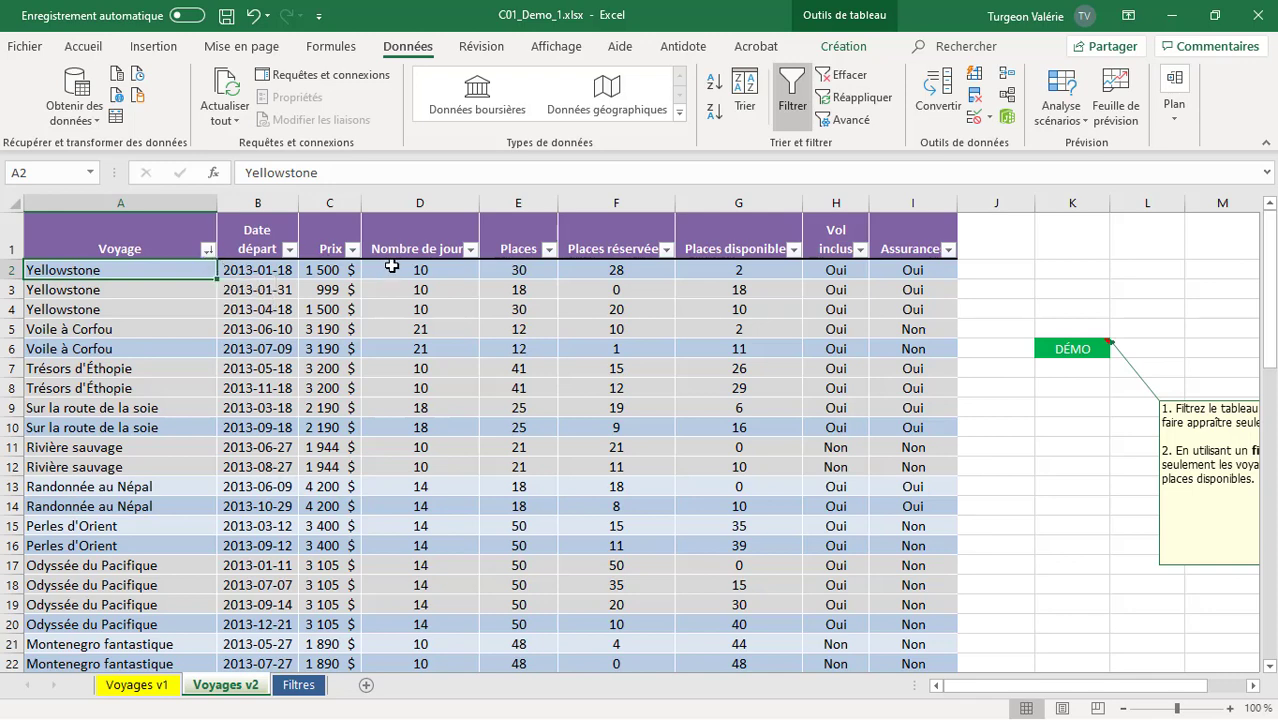
{"action": "left_click", "coordinate": [472, 250]}
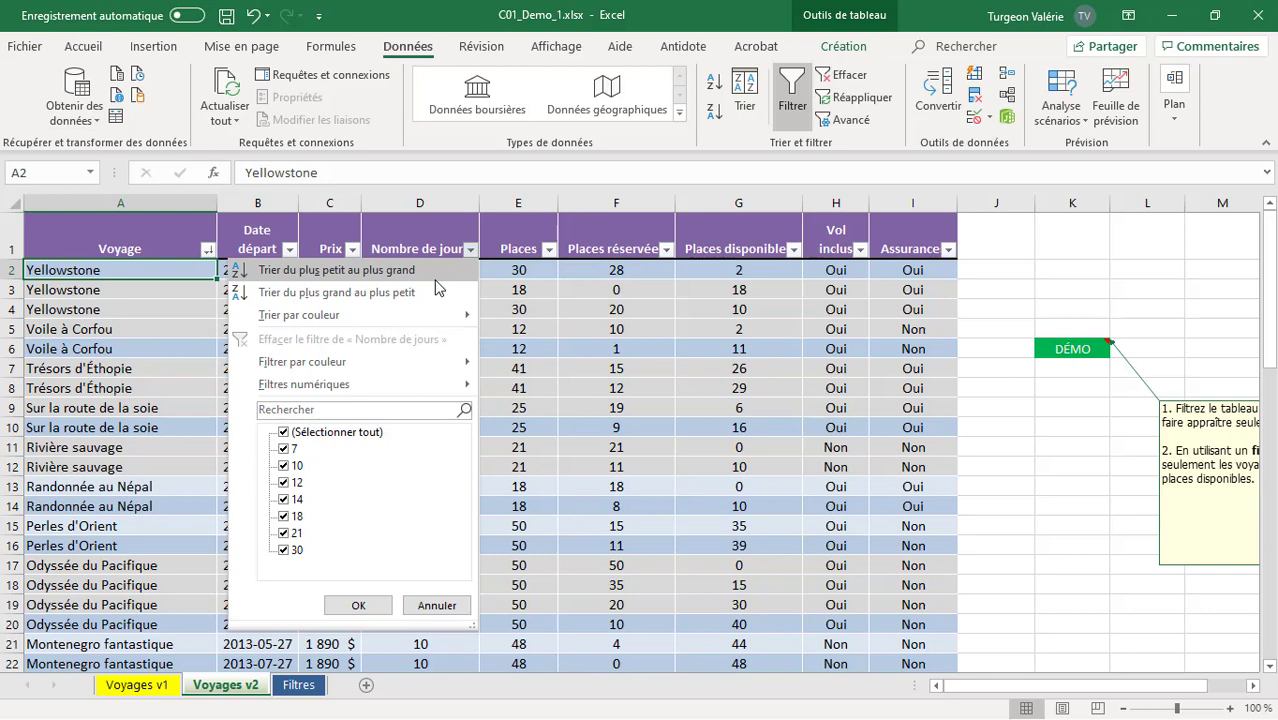
{"action": "left_click", "coordinate": [435, 275]}
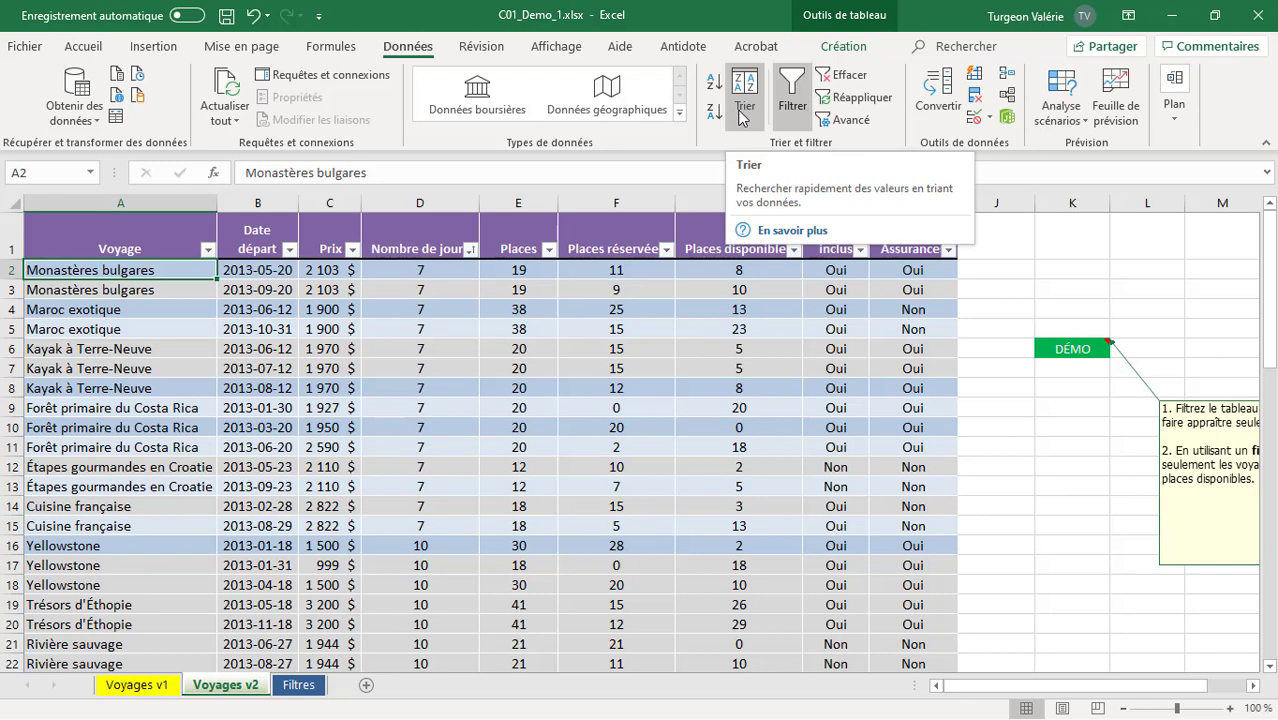
Step: Try to toggle the filter with the empty cell K9 outside the table selected
{"action": "left_click", "coordinate": [741, 117]}
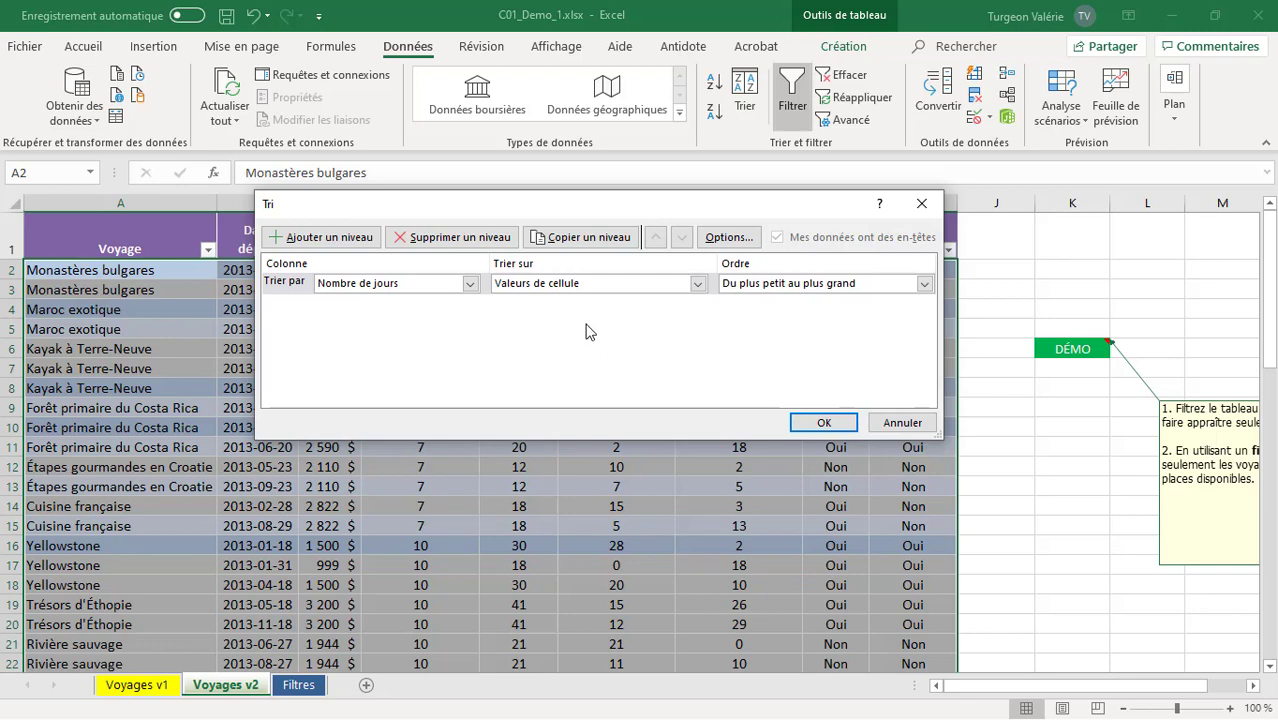
{"action": "left_click", "coordinate": [900, 423]}
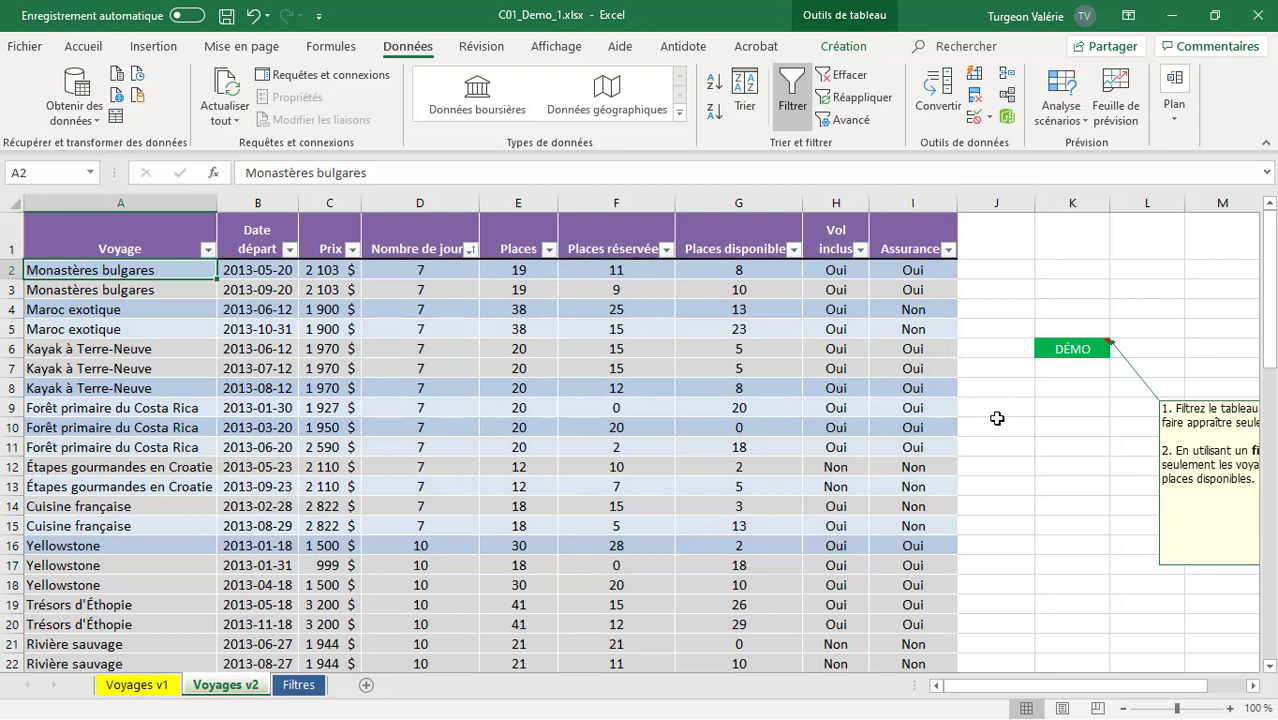
{"action": "left_click", "coordinate": [1064, 405]}
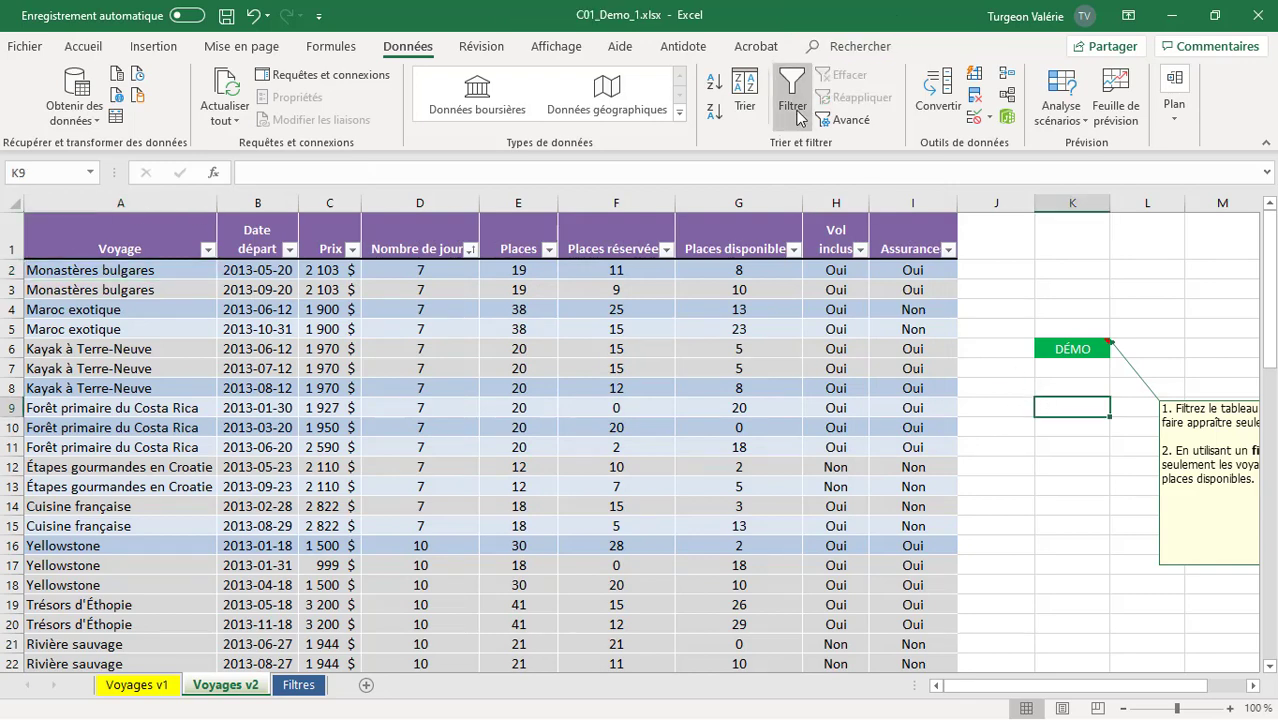
{"action": "left_click", "coordinate": [797, 117]}
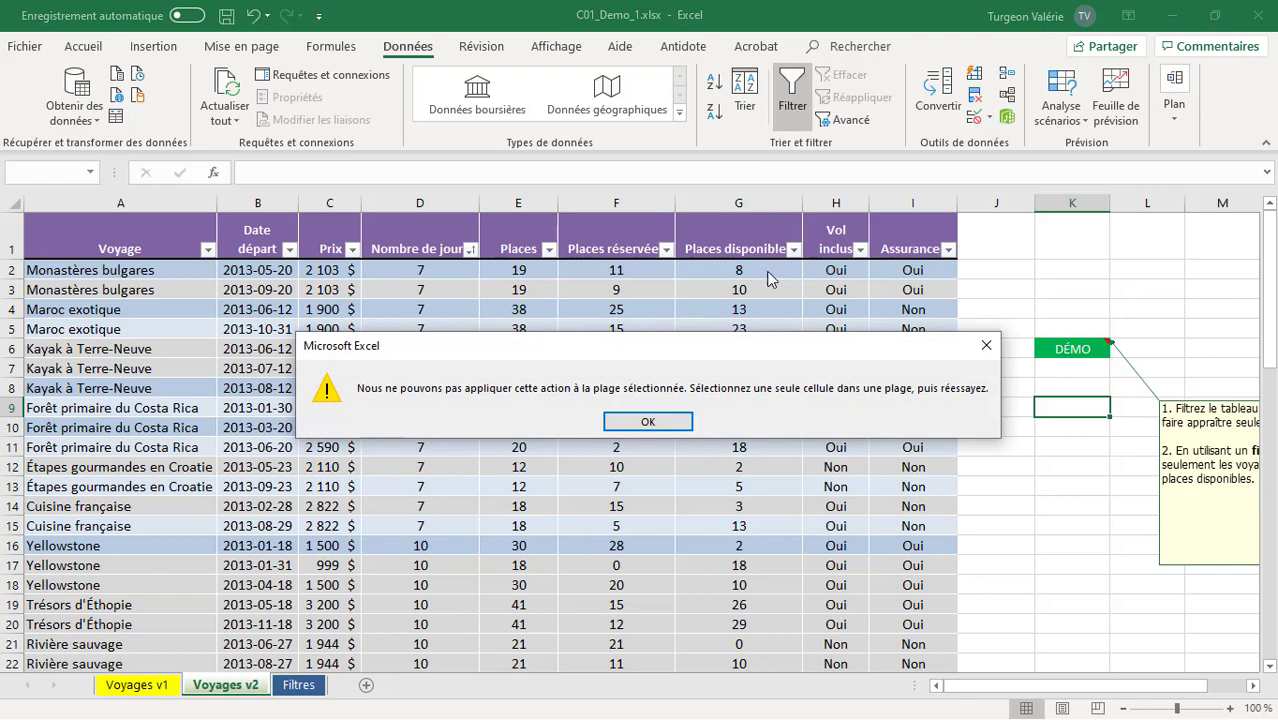
{"action": "left_click", "coordinate": [648, 424]}
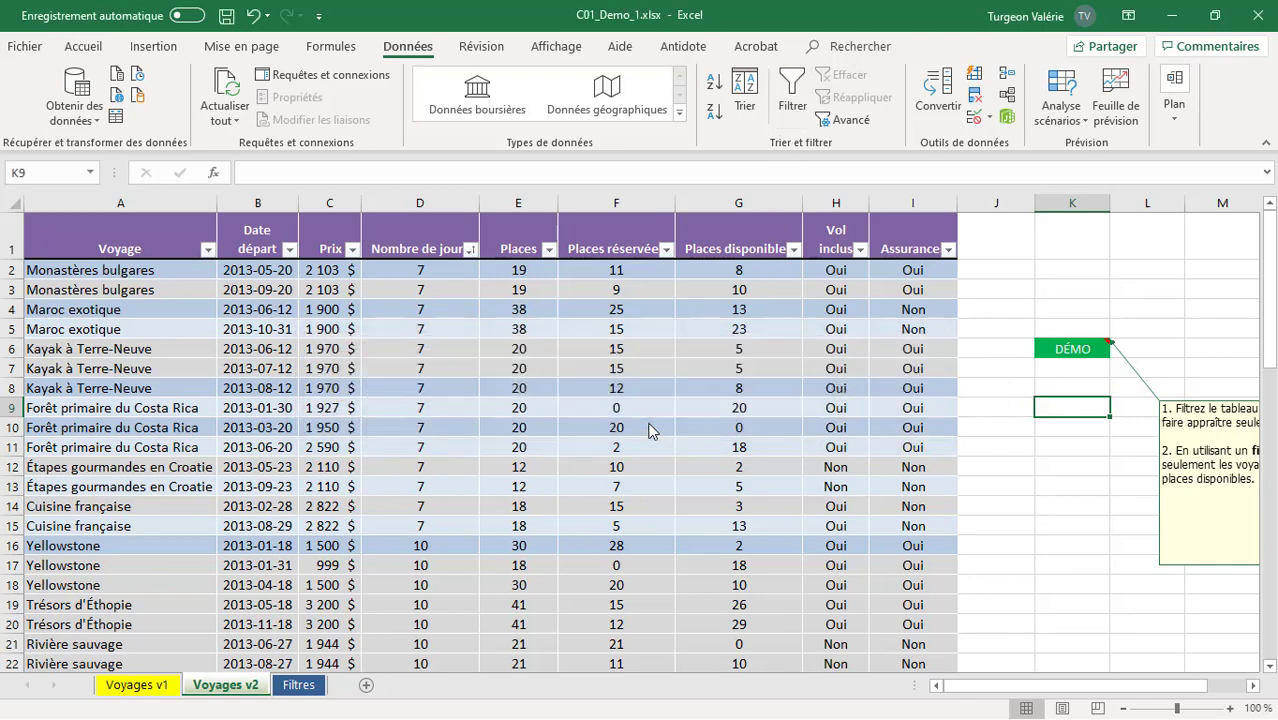
Step: Set up a custom sort of the table with Vol inclus as the first criterion, by cell values from A to Z
{"action": "left_click", "coordinate": [513, 348]}
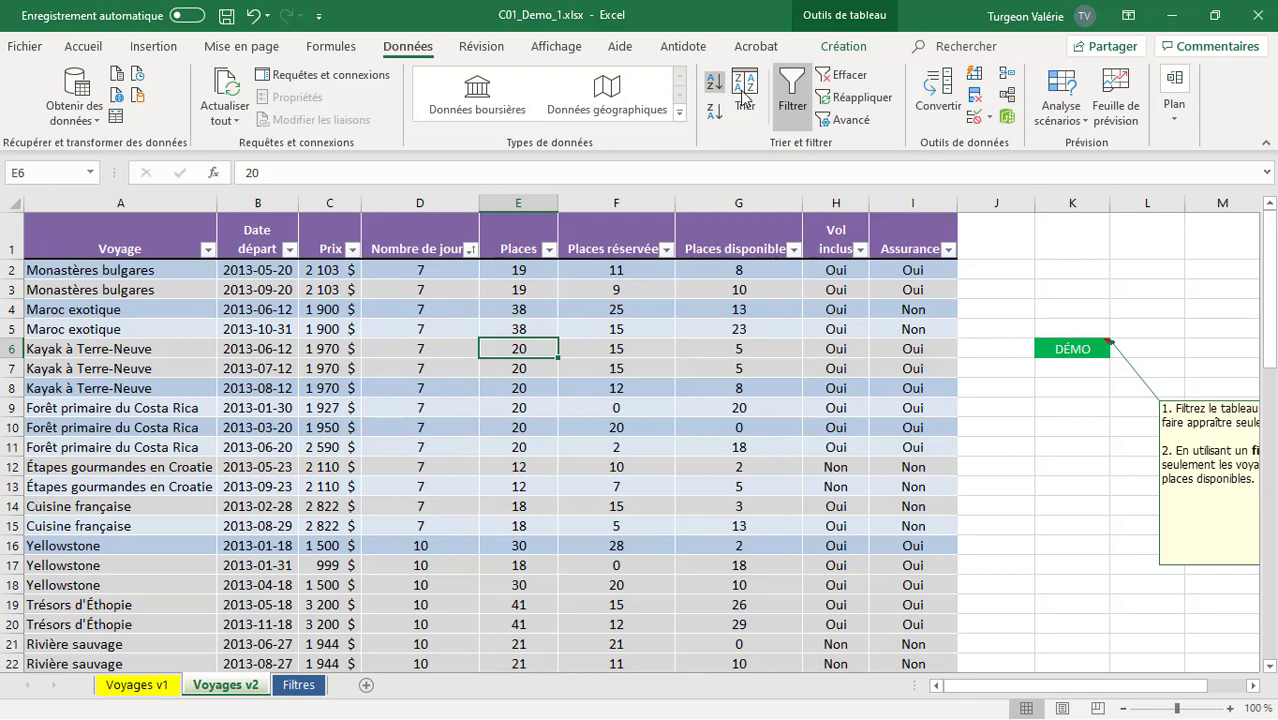
{"action": "left_click", "coordinate": [745, 98]}
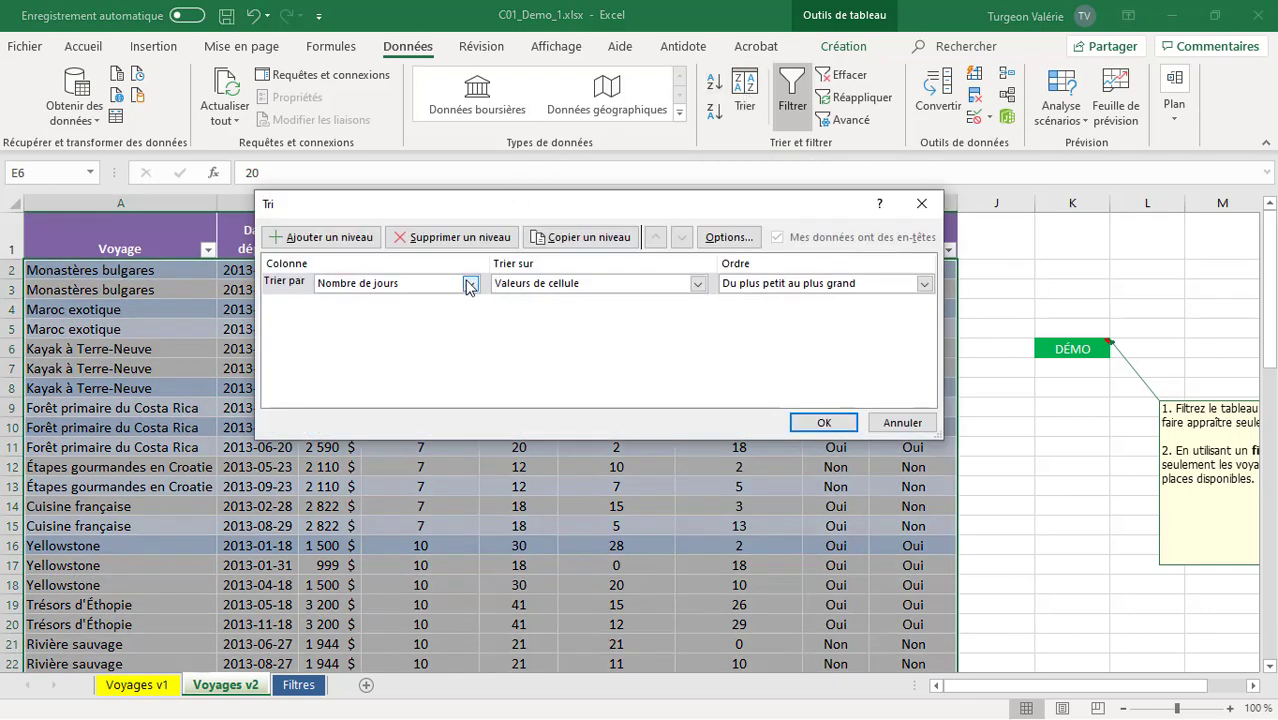
{"action": "left_click", "coordinate": [470, 285]}
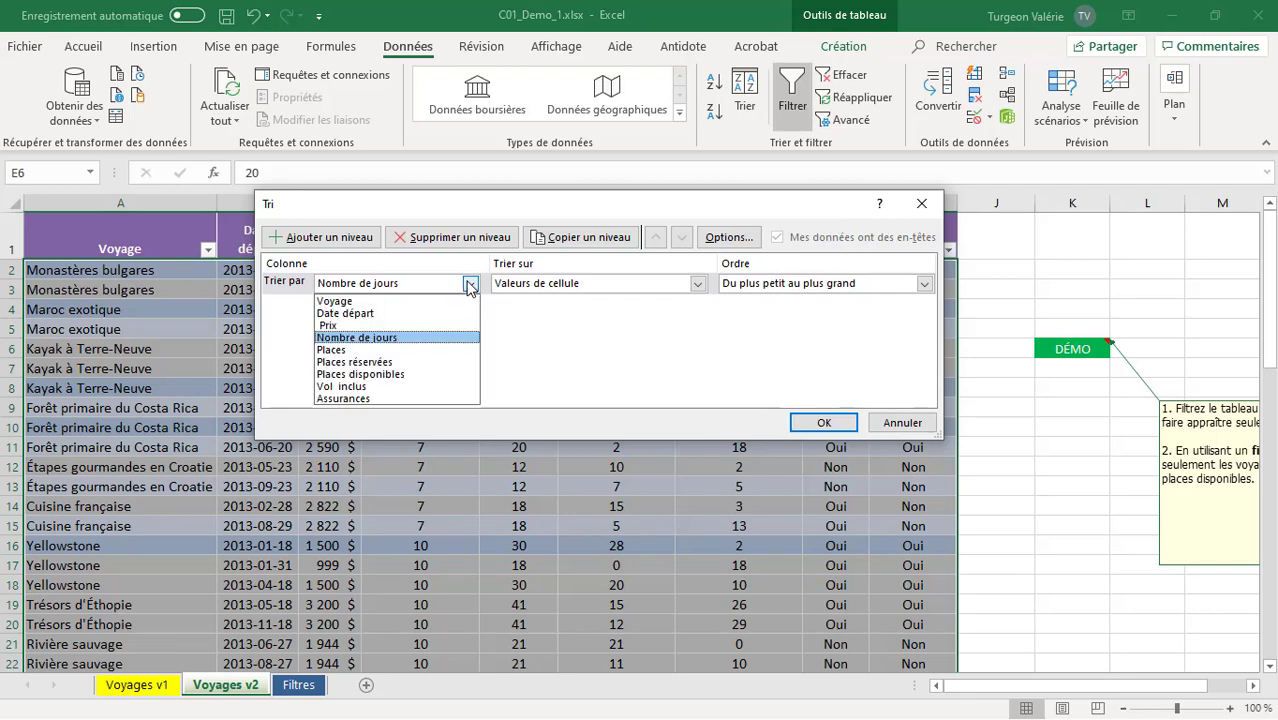
{"action": "left_click", "coordinate": [470, 285]}
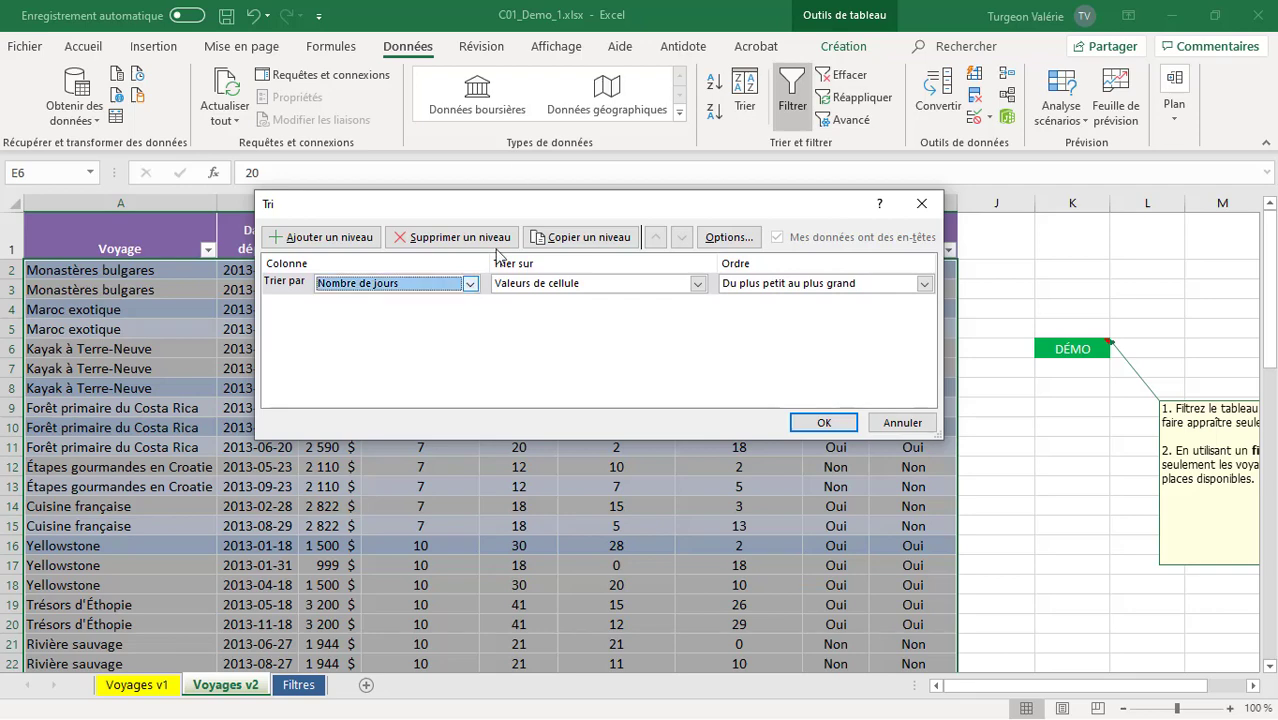
{"action": "left_click_drag", "start_coordinate": [510, 203], "coordinate": [488, 283]}
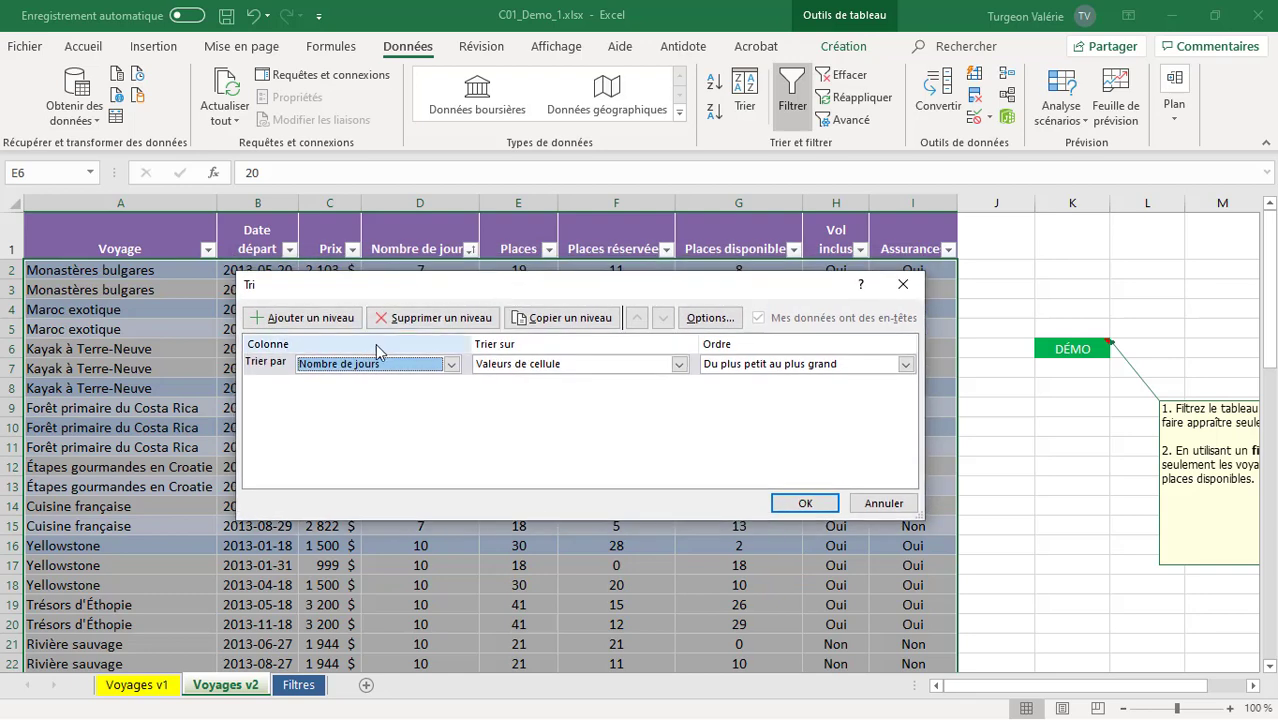
{"action": "left_click", "coordinate": [451, 366]}
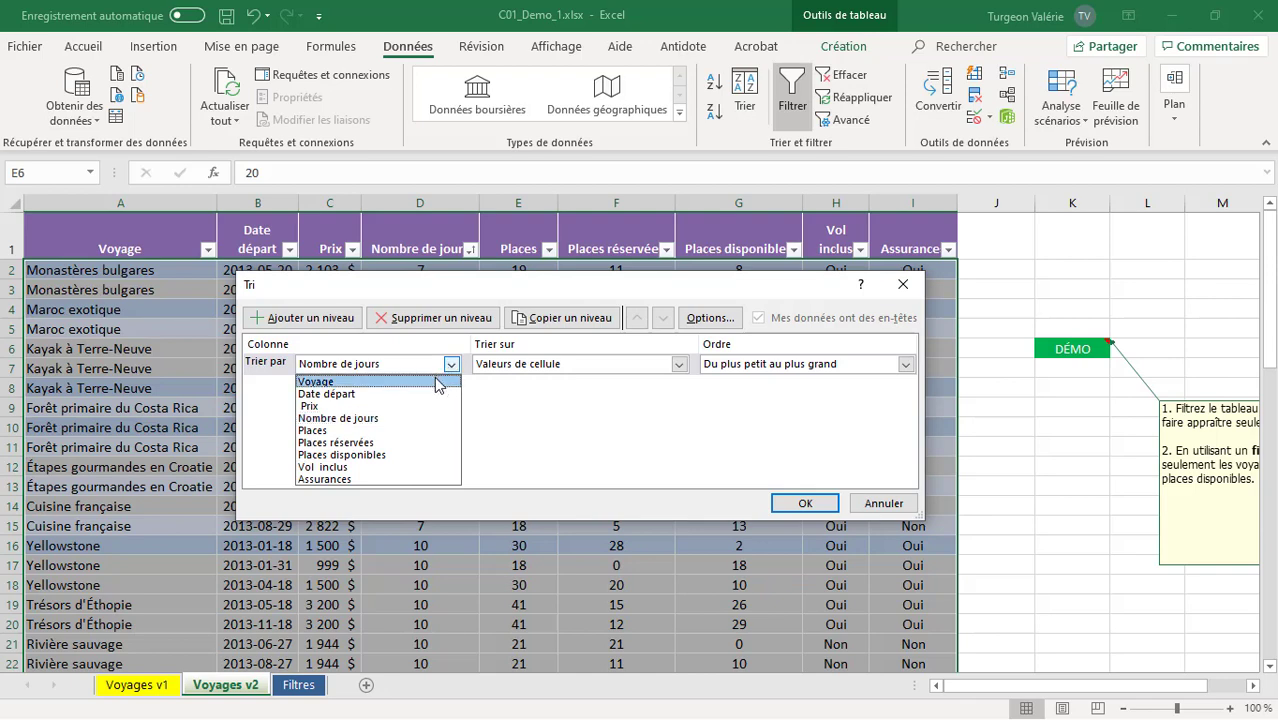
{"action": "left_click", "coordinate": [429, 470]}
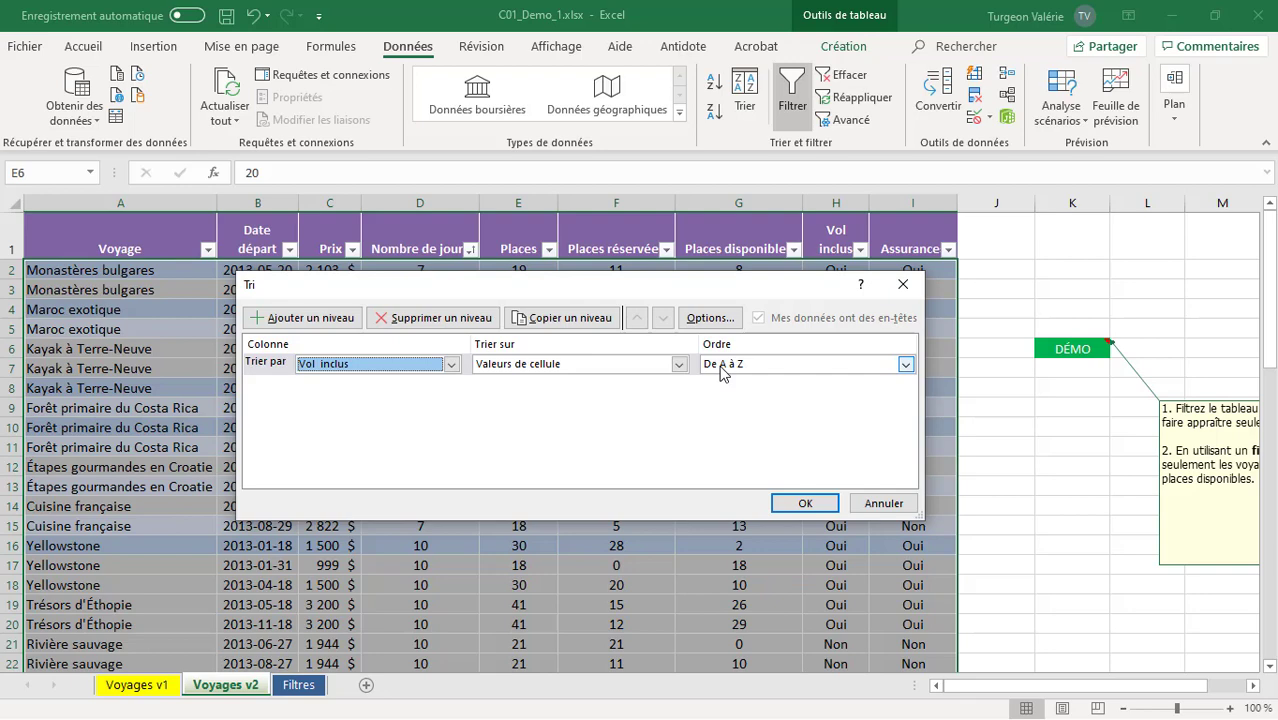
Step: Add a second sort level on Prix, by cell values from smallest to largest
{"action": "left_click", "coordinate": [310, 318]}
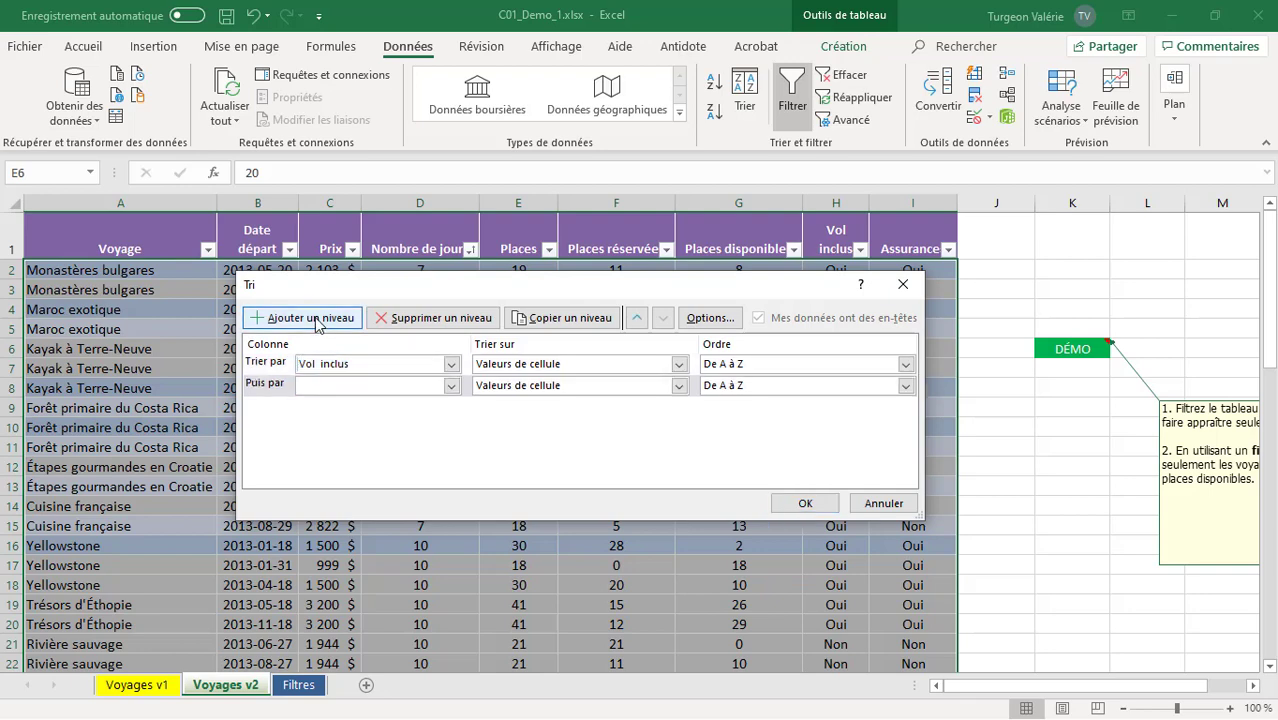
{"action": "left_click", "coordinate": [451, 387]}
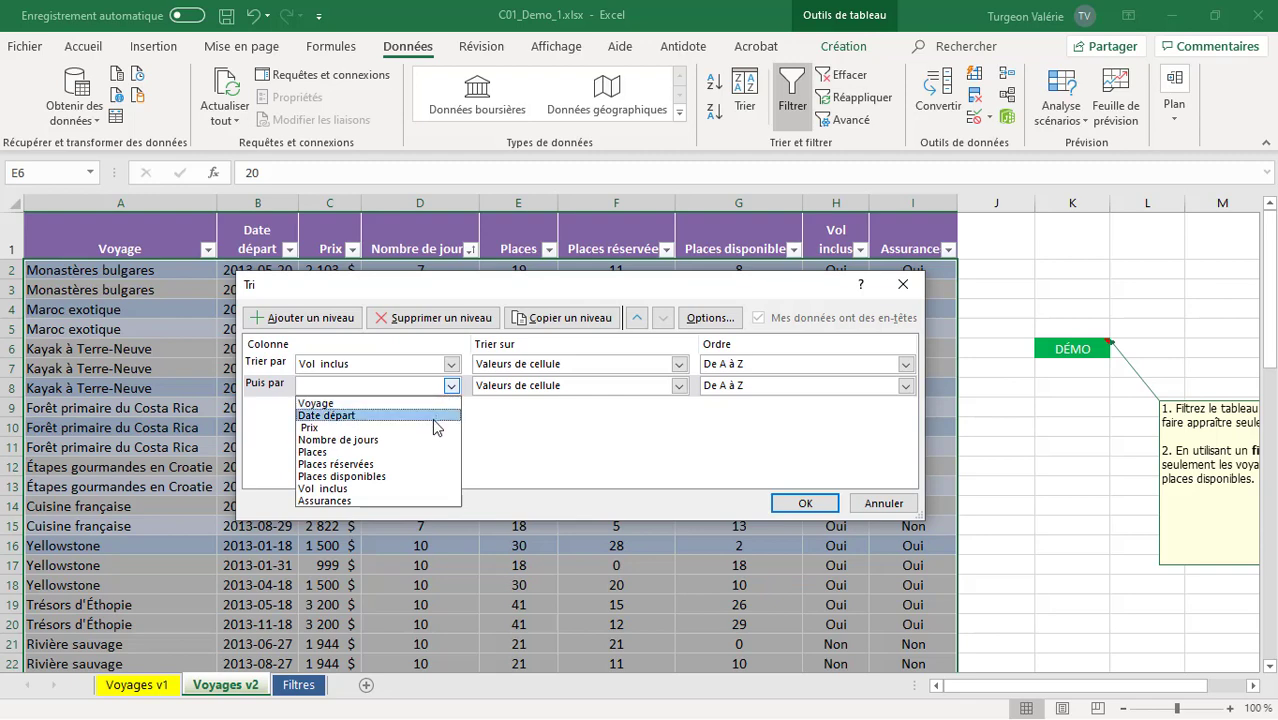
{"action": "left_click", "coordinate": [432, 429]}
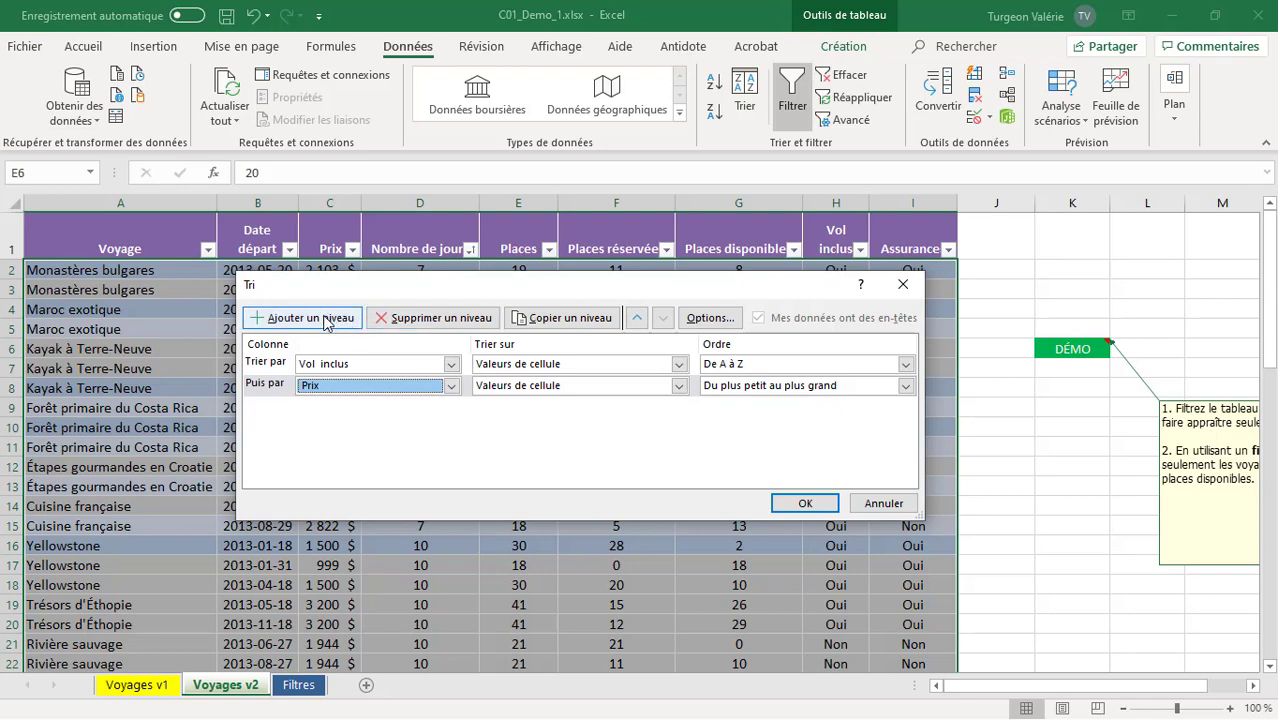
Step: Add a third sort level on Places réservées, by cell values from largest to smallest, and apply the custom sort
{"action": "left_click", "coordinate": [325, 320]}
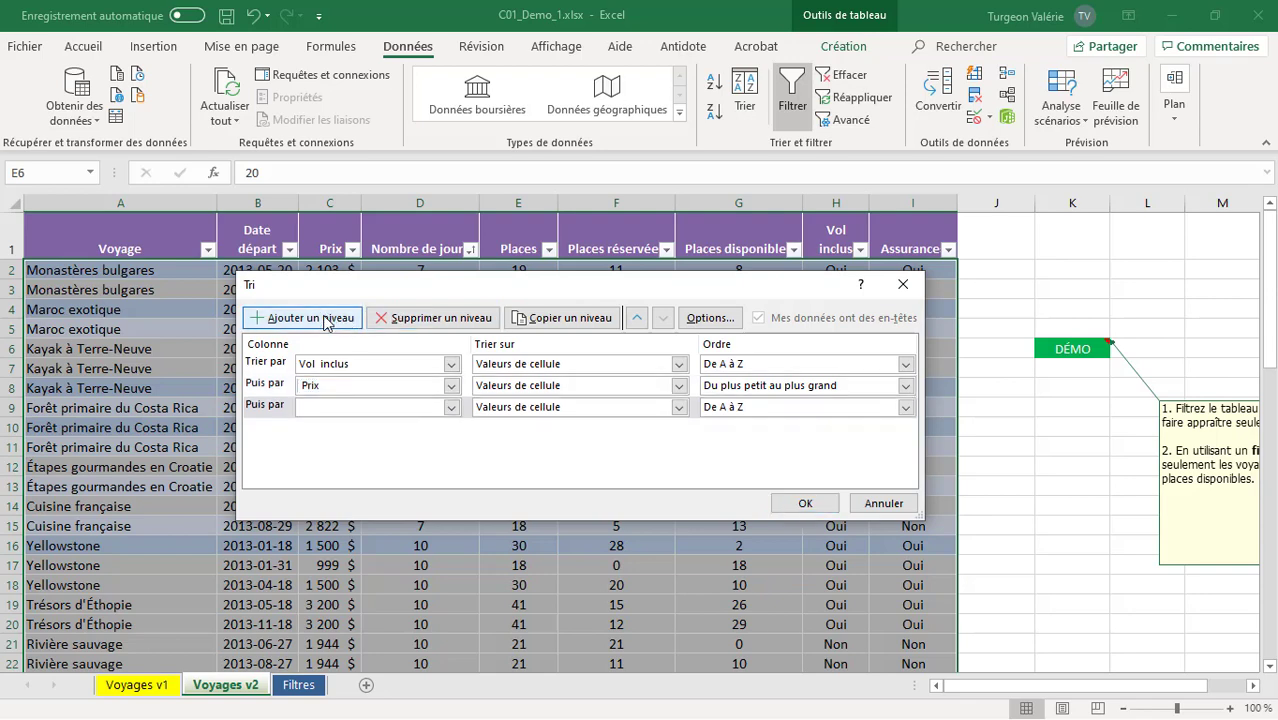
{"action": "left_click", "coordinate": [451, 408]}
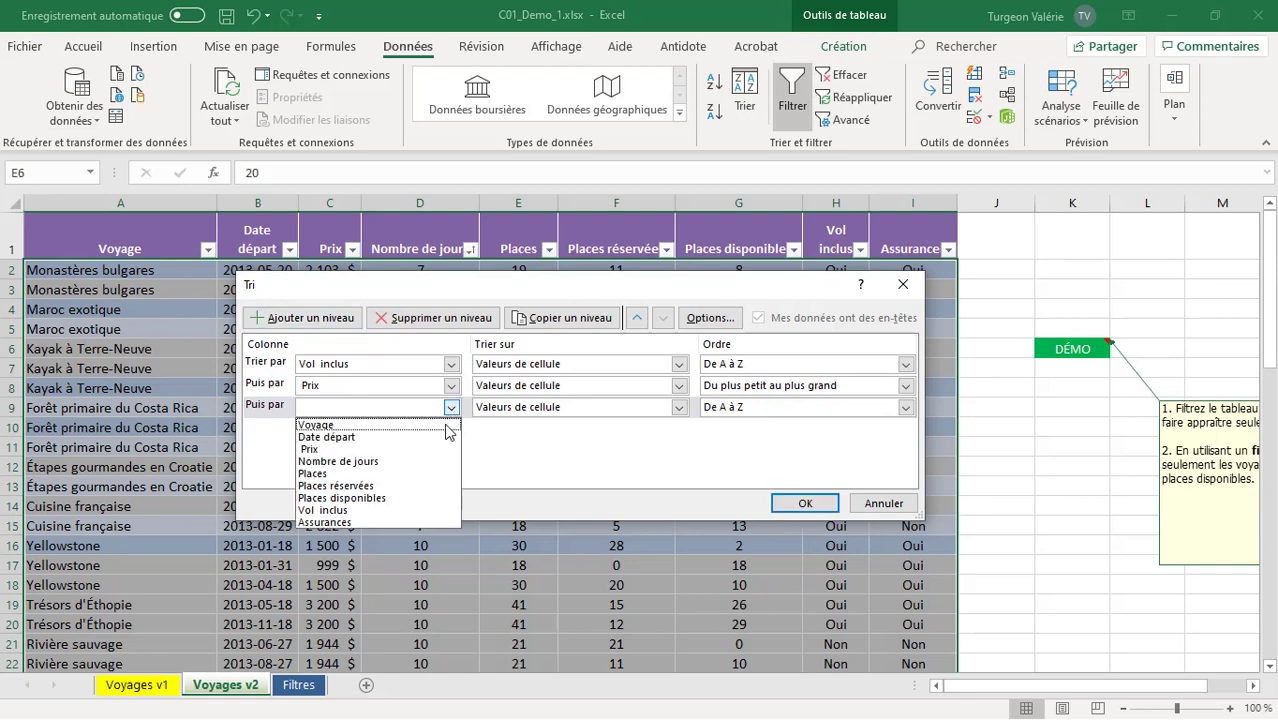
{"action": "left_click", "coordinate": [437, 486]}
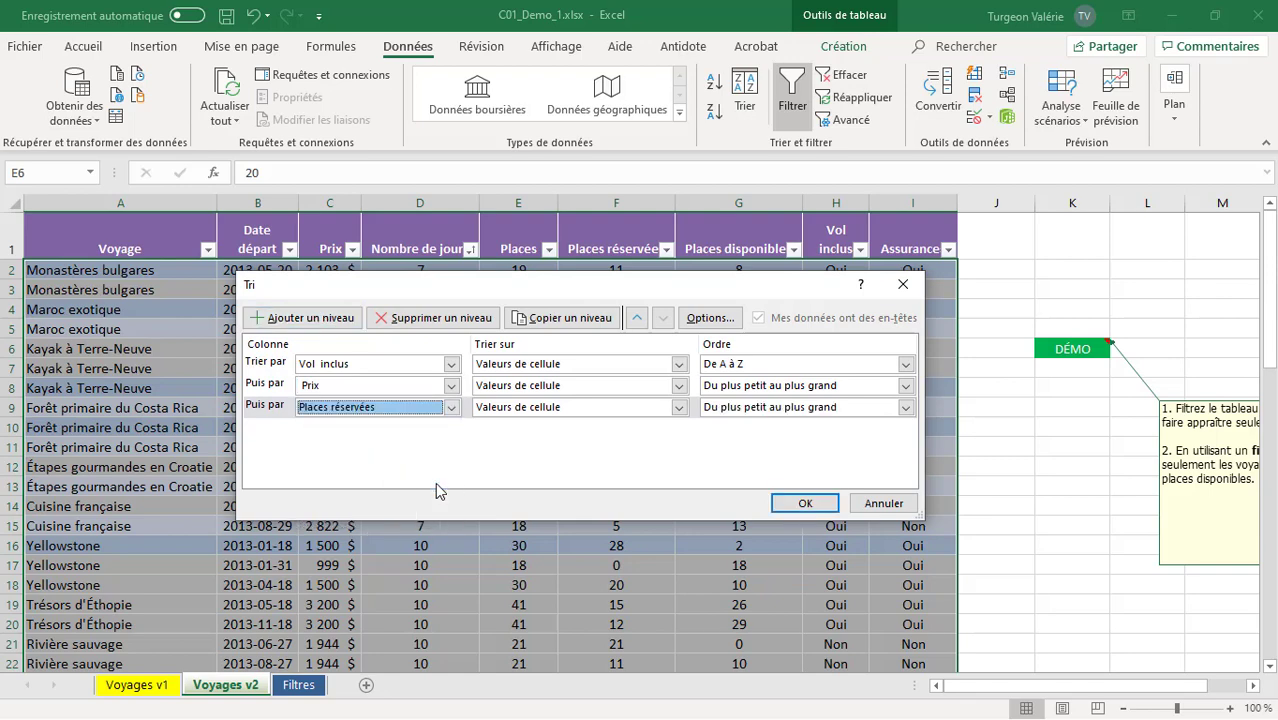
{"action": "left_click", "coordinate": [734, 411]}
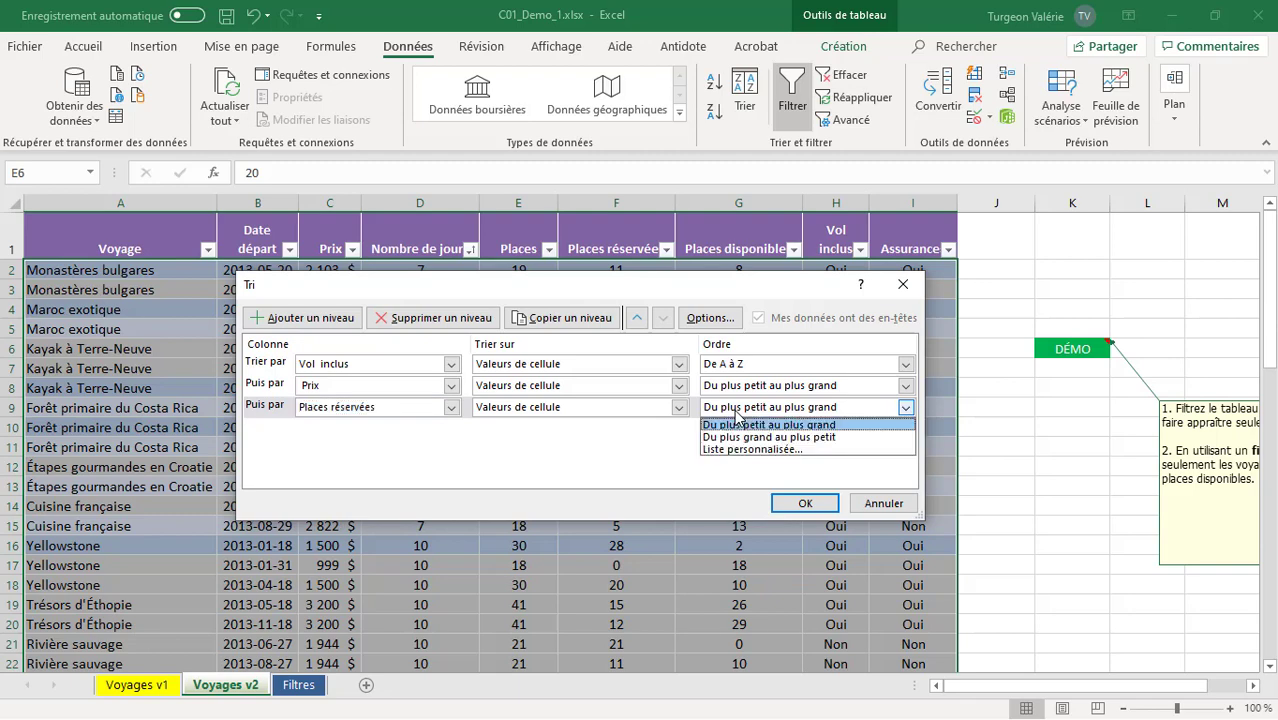
{"action": "left_click", "coordinate": [736, 438]}
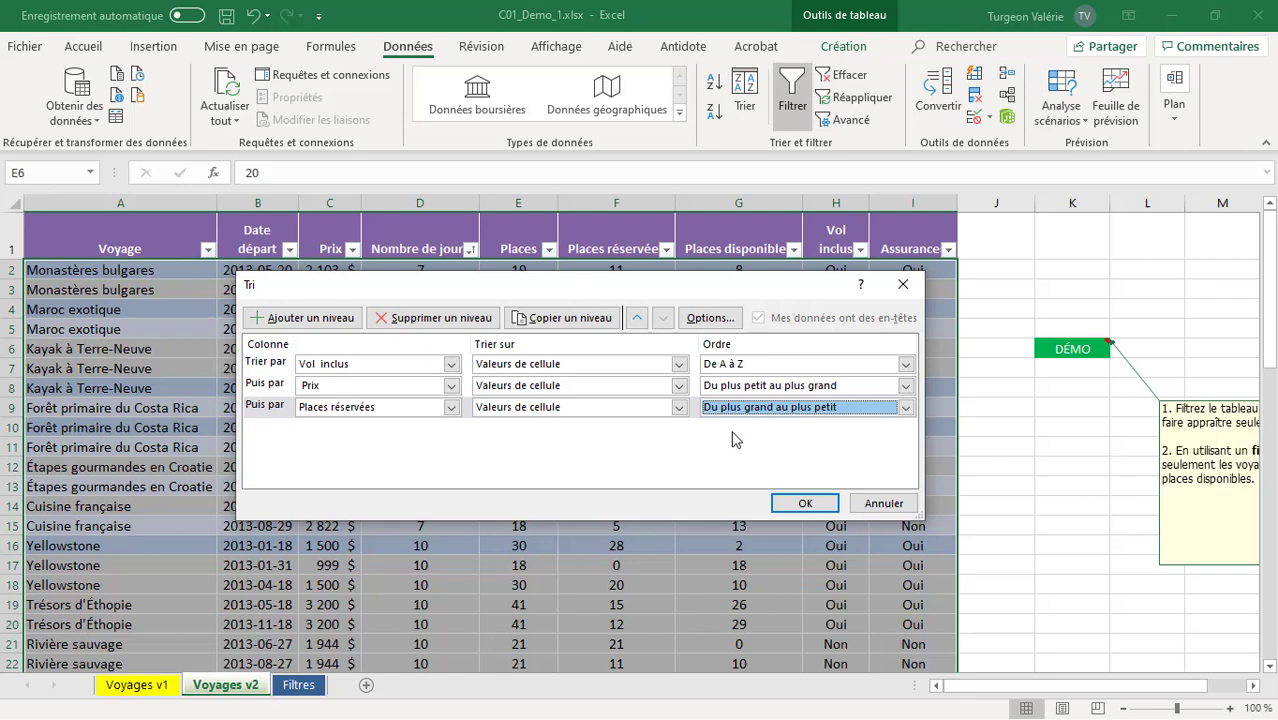
{"action": "left_click", "coordinate": [804, 504]}
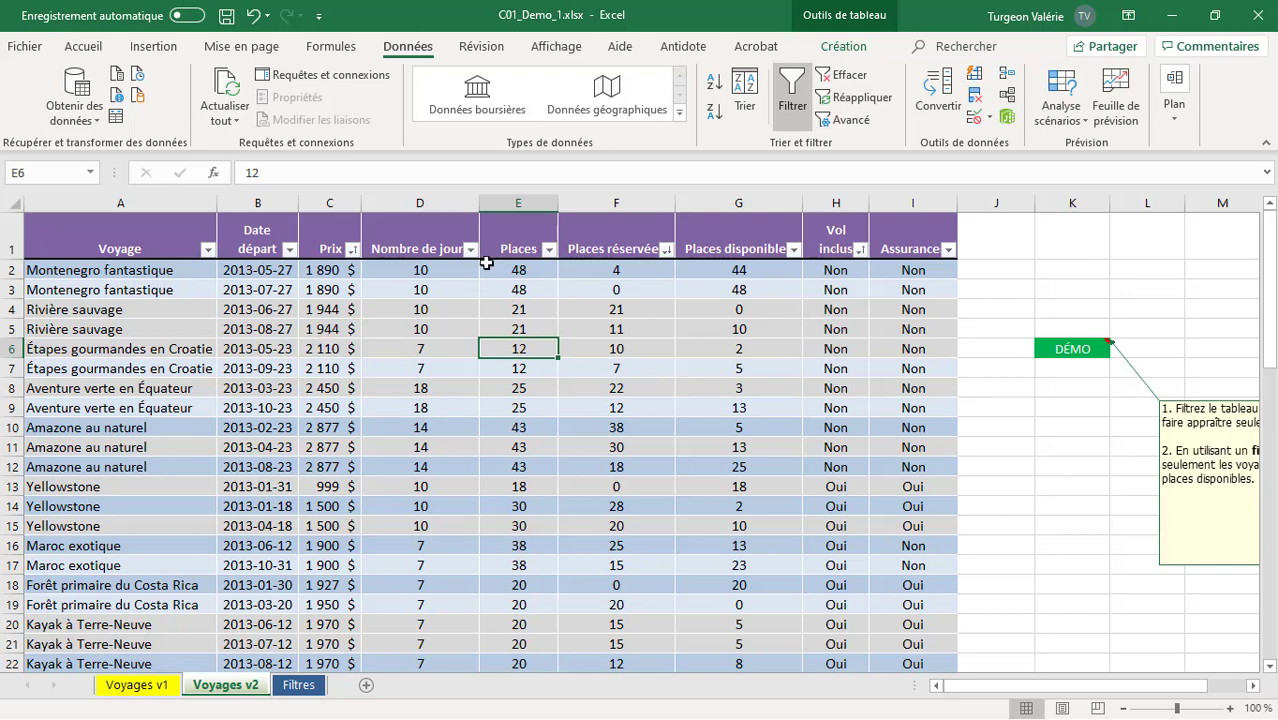
Step: Change the third level of the custom sort to Places disponibles, move it above Prix and apply the sort
{"action": "left_click", "coordinate": [741, 102]}
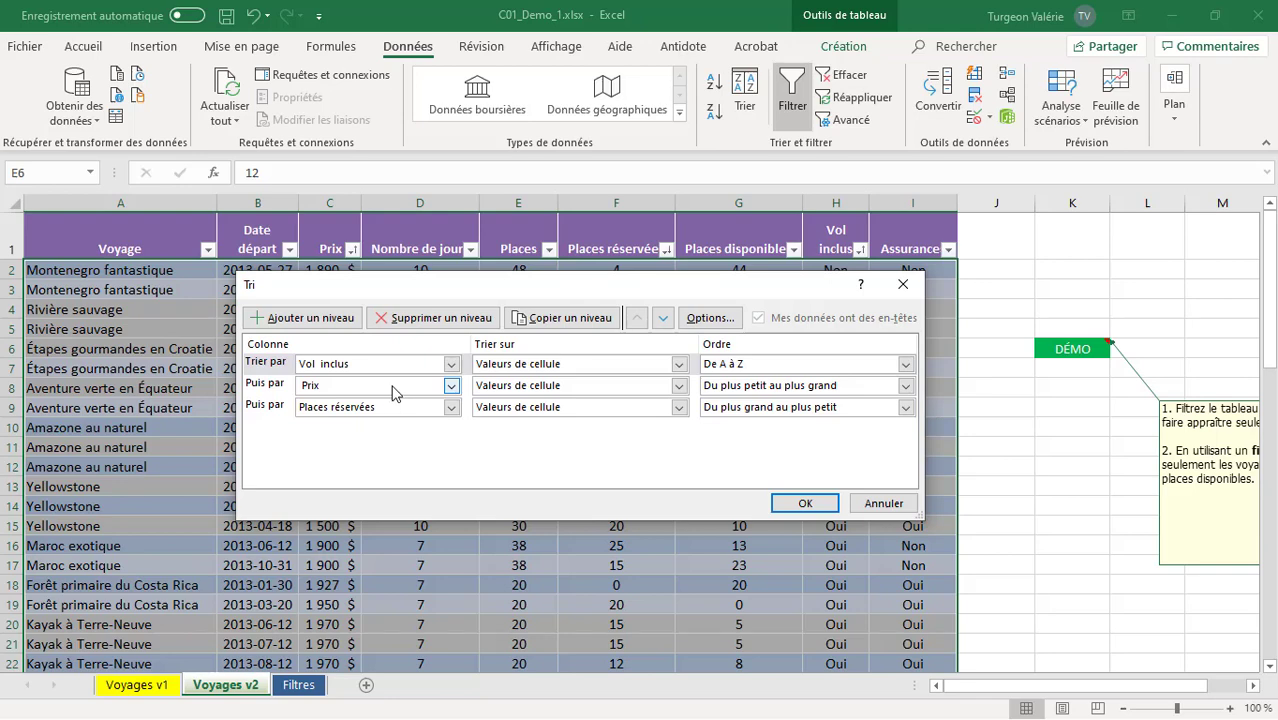
{"action": "left_click", "coordinate": [401, 408]}
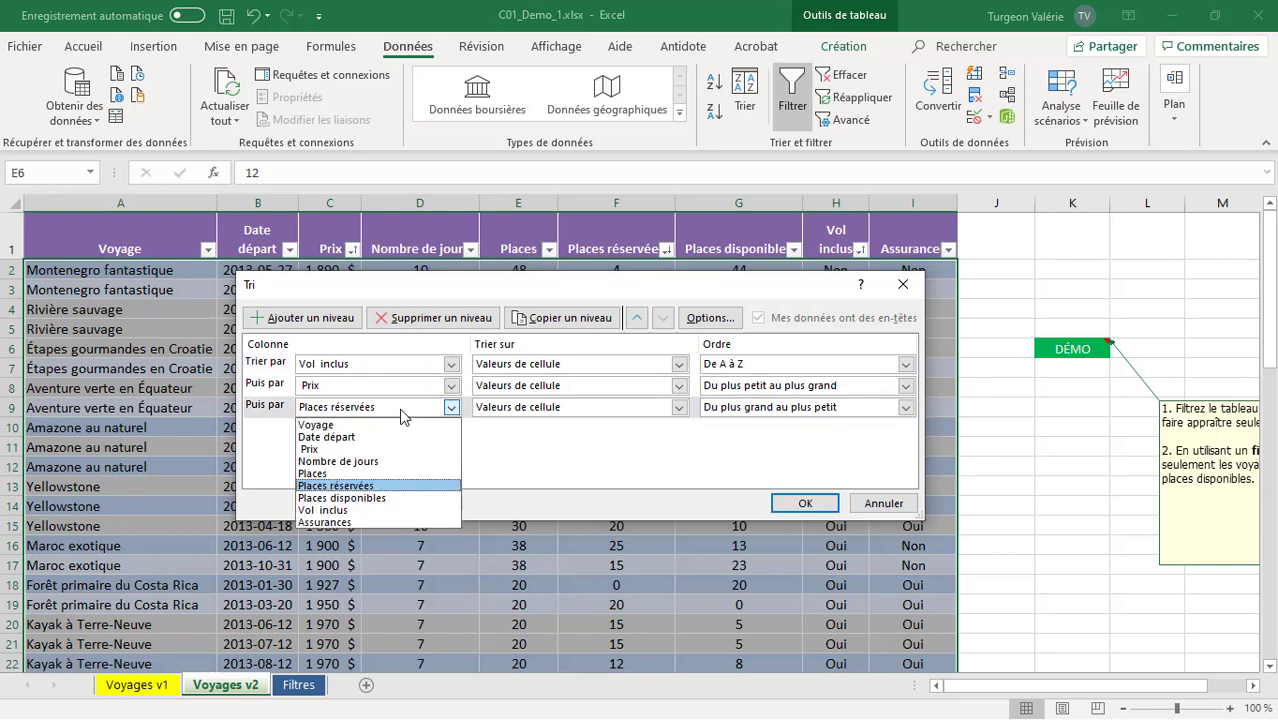
{"action": "left_click", "coordinate": [386, 498]}
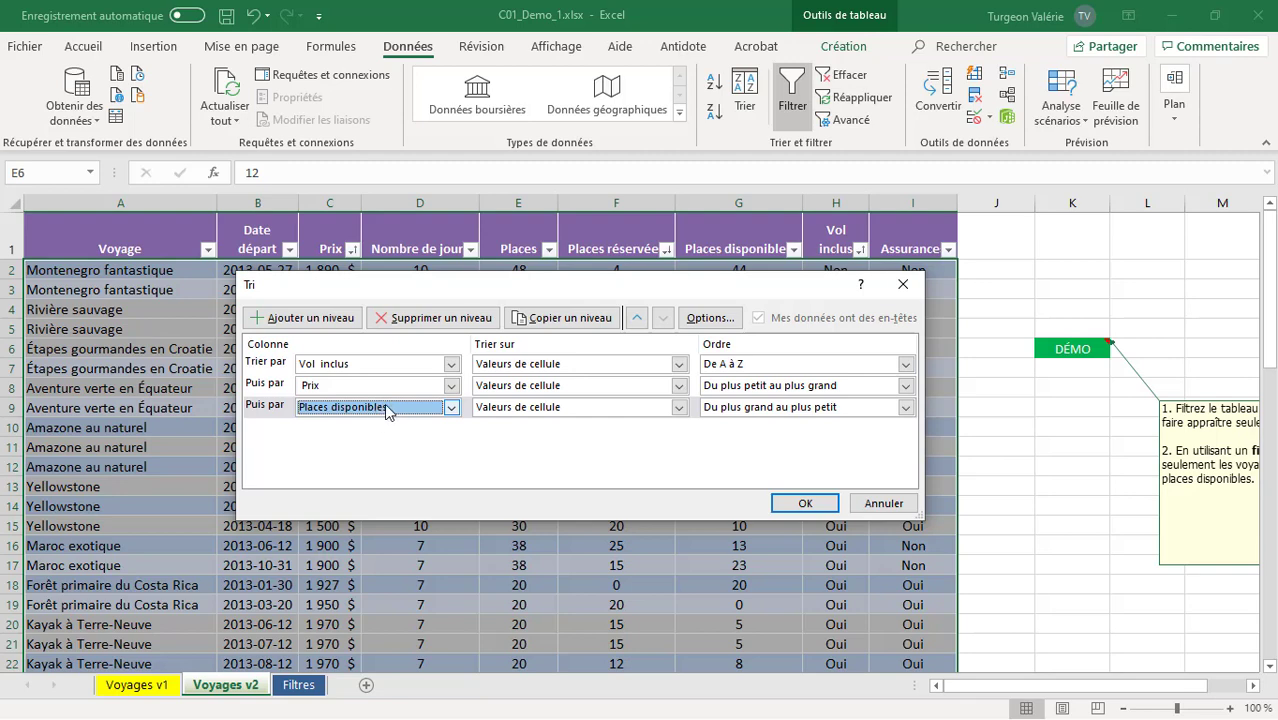
{"action": "left_click", "coordinate": [638, 319]}
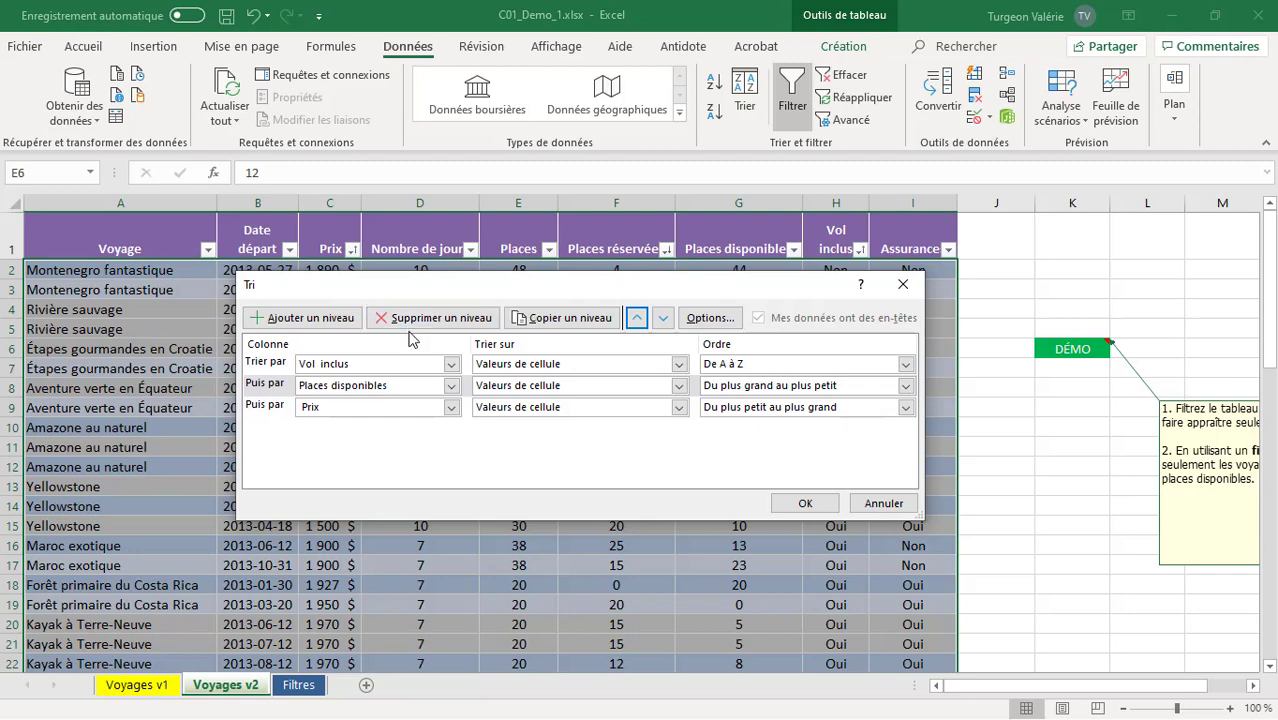
{"action": "left_click", "coordinate": [803, 505]}
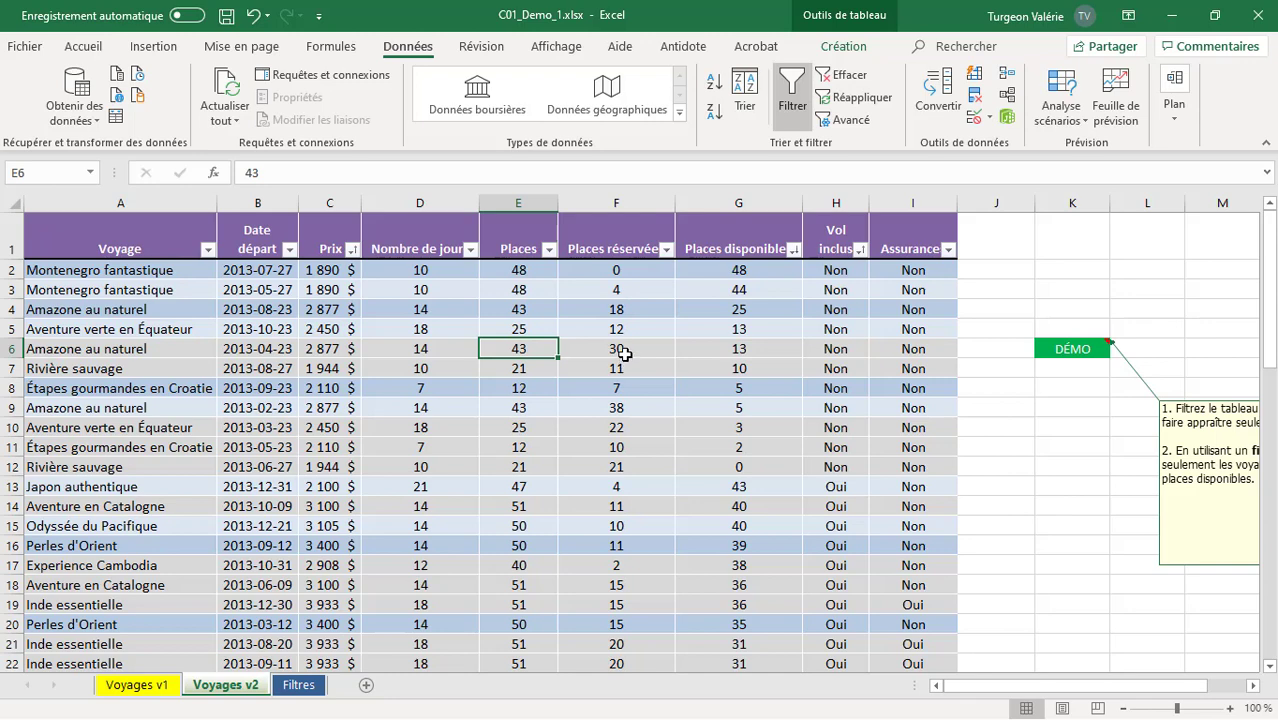
{"action": "left_click", "coordinate": [666, 250]}
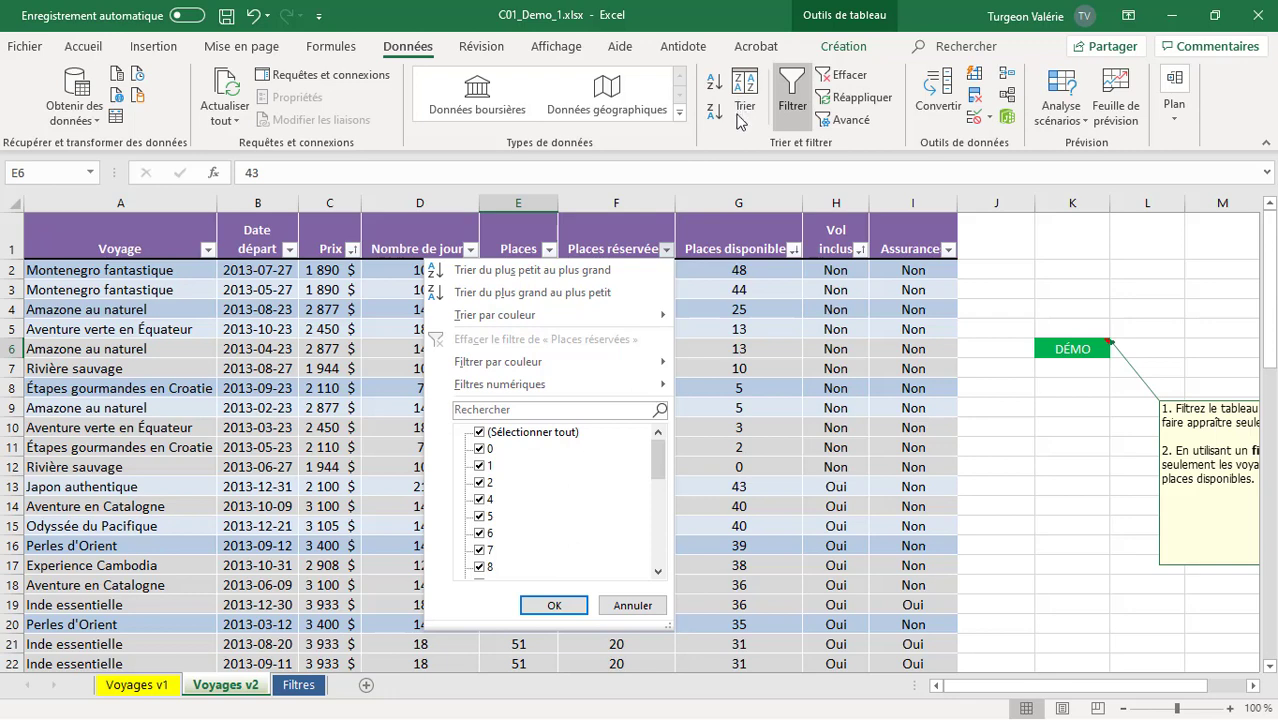
{"action": "left_click", "coordinate": [711, 378]}
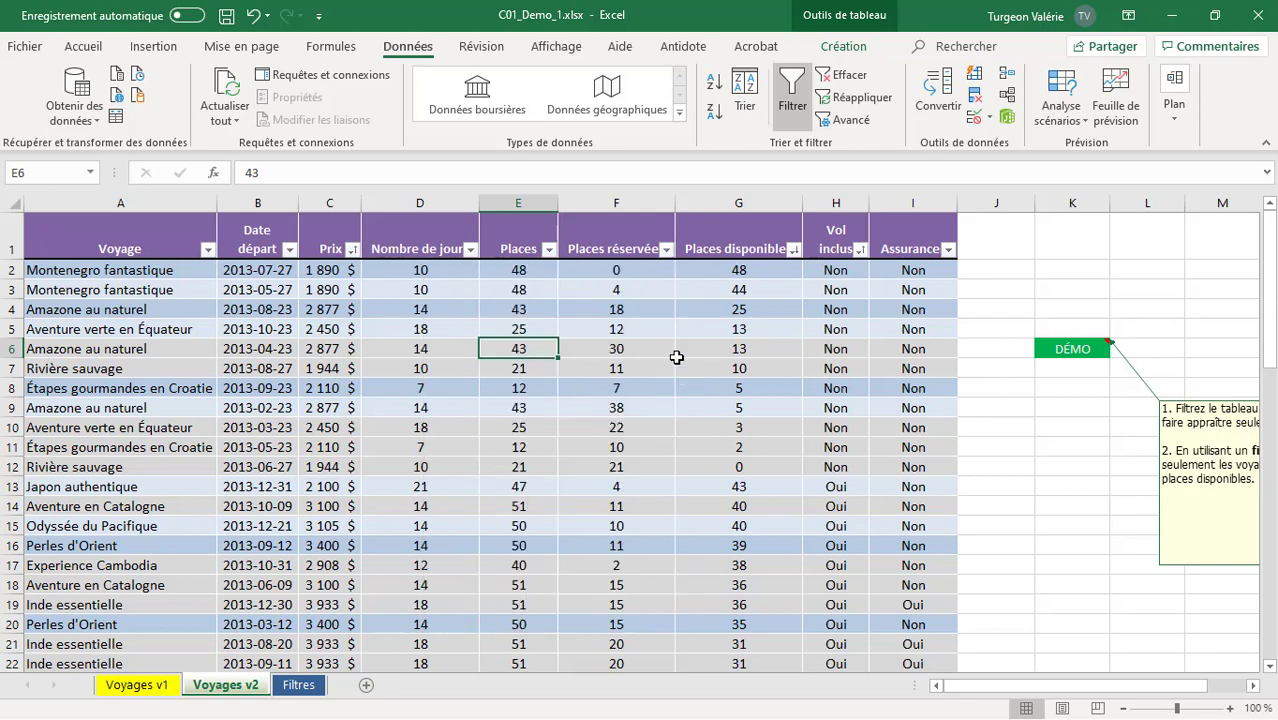